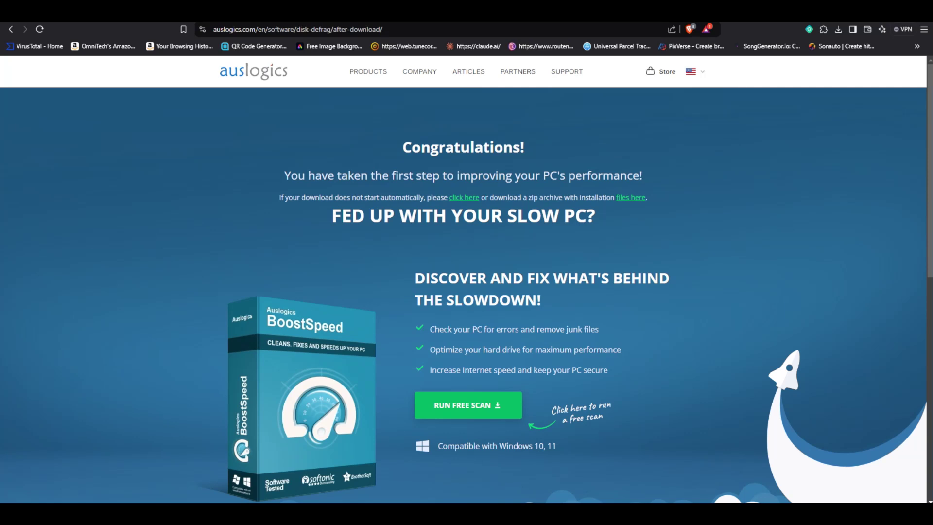
# - Switch Brave to the SSD Optimizer after-download page and close its download-steps popup
pyautogui.scroll(-3, 138, 210)
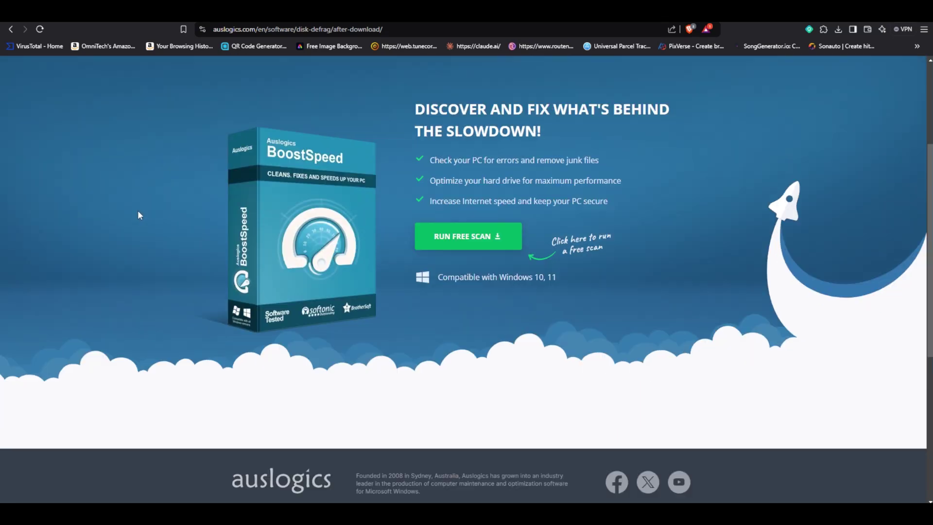
pyautogui.scroll(2, 138, 210)
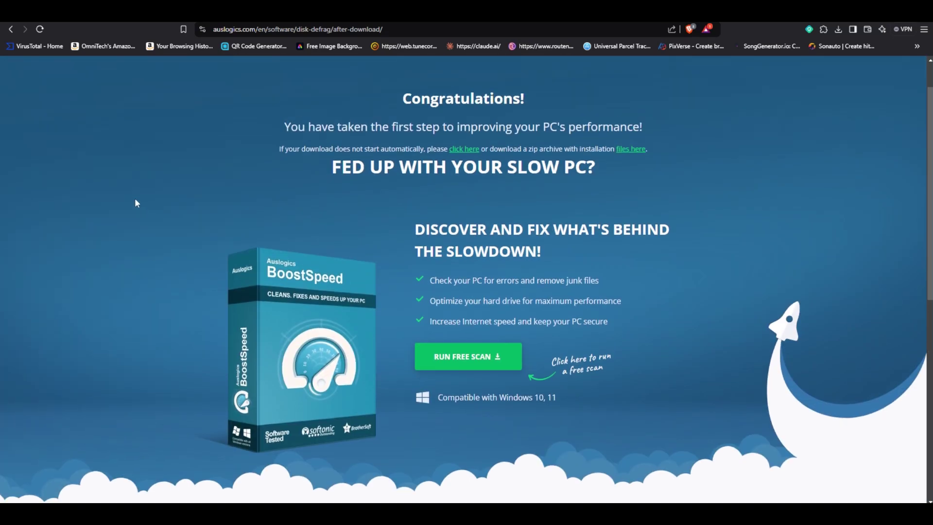
pyautogui.scroll(1, 145, 248)
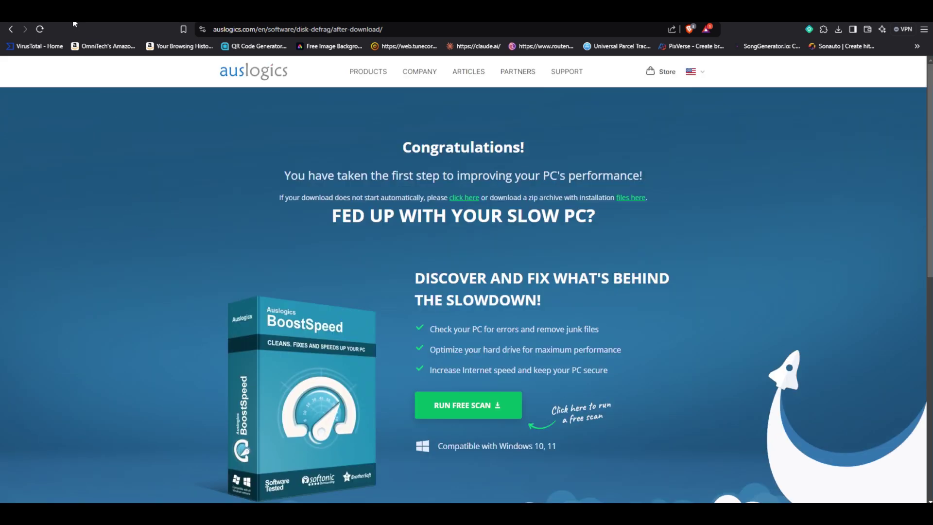
pyautogui.hotkey('ctrl', 'Tab')
pyautogui.click(884, 108)
pyautogui.scroll(-4, 147, 152)
pyautogui.scroll(-4, 139, 168)
pyautogui.scroll(8, 104, 173)
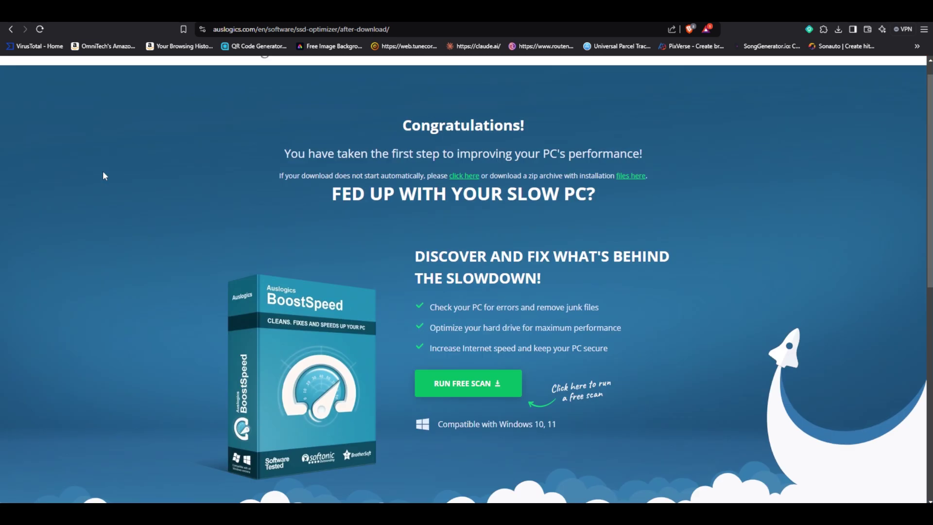
# - Minimize Brave and launch Auslogics SSD Optimizer from its desktop shortcut
pyautogui.moveTo(714, 20); pyautogui.dragTo(217, 173)
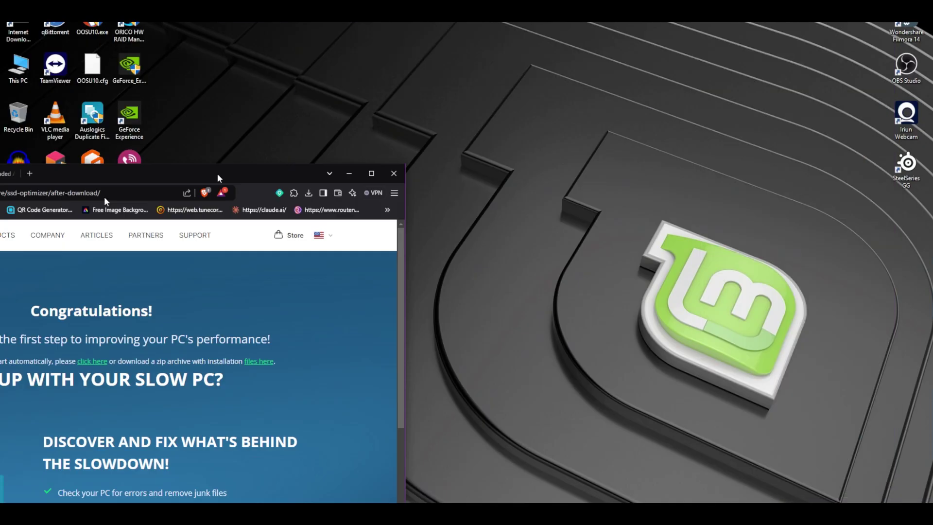
pyautogui.click(349, 174)
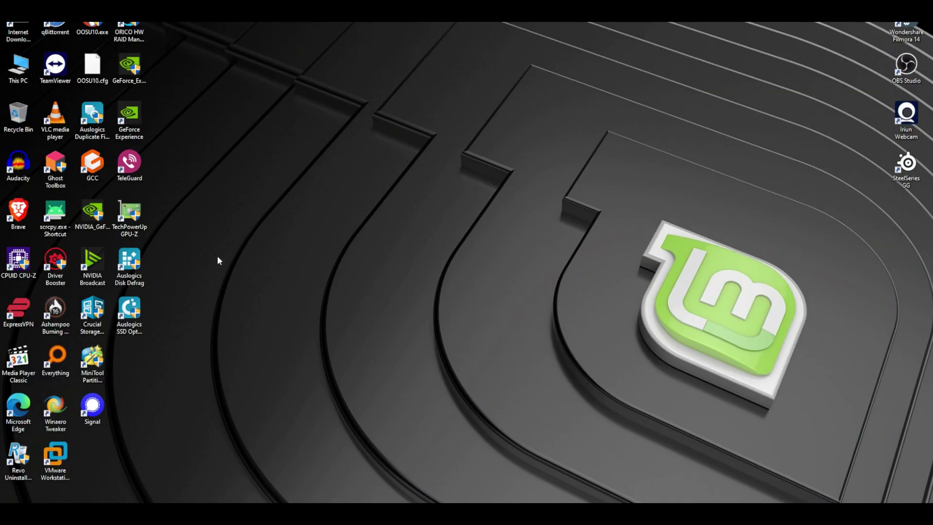
pyautogui.click(142, 262)
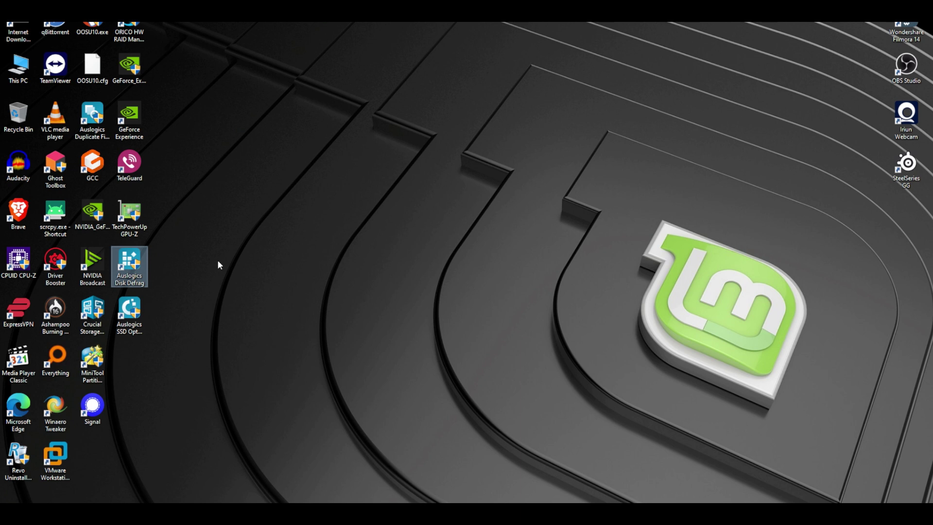
pyautogui.click(133, 315)
pyautogui.doubleClick(133, 315)
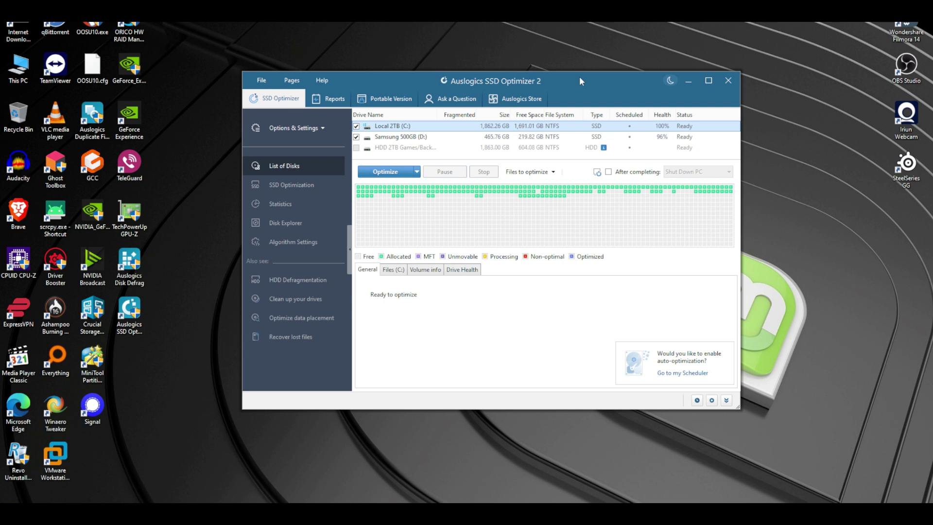
# - Untick Local 2TB (C:), select Samsung 500GB (D:) and run Optimize on it
pyautogui.moveTo(434, 80); pyautogui.dragTo(419, 73)
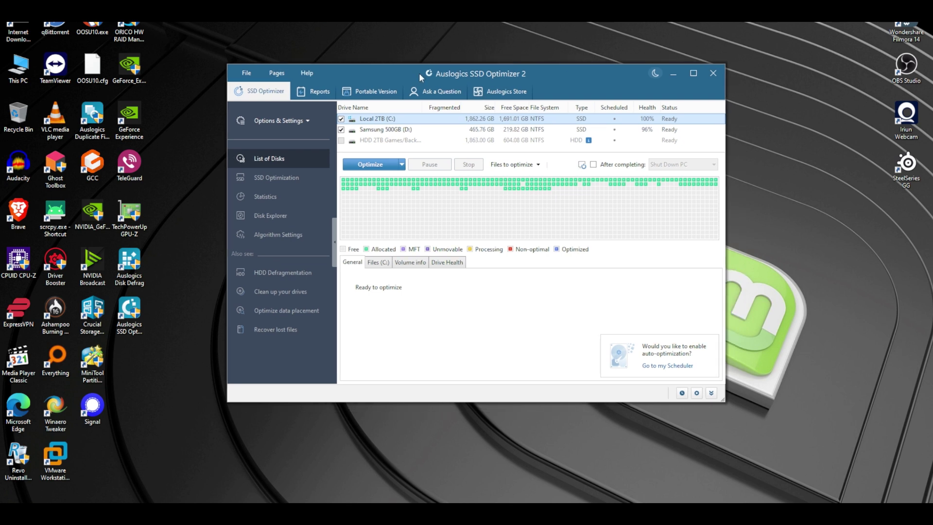
pyautogui.click(341, 119)
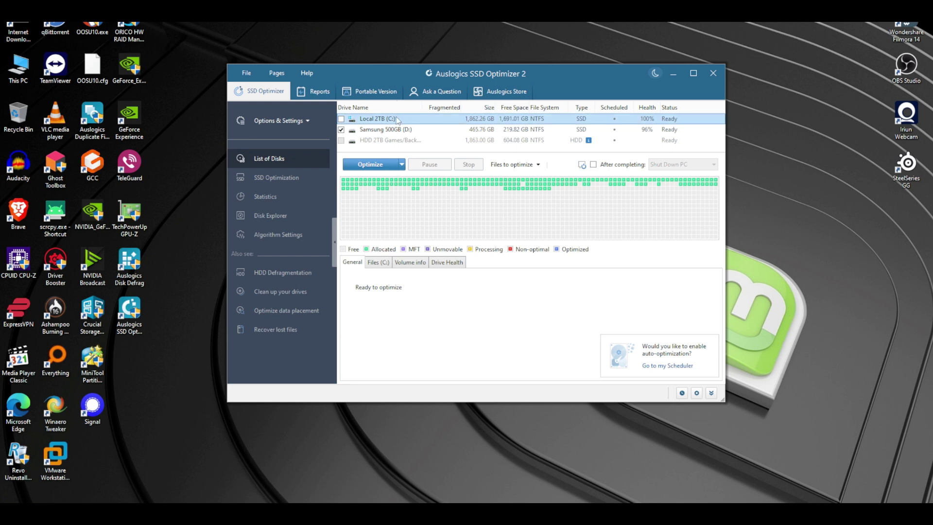
pyautogui.click(428, 129)
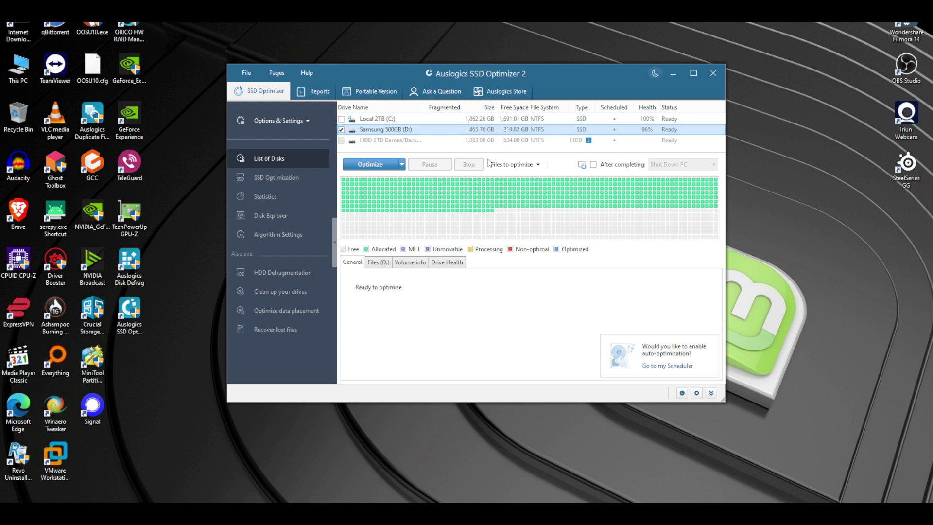
pyautogui.click(401, 164)
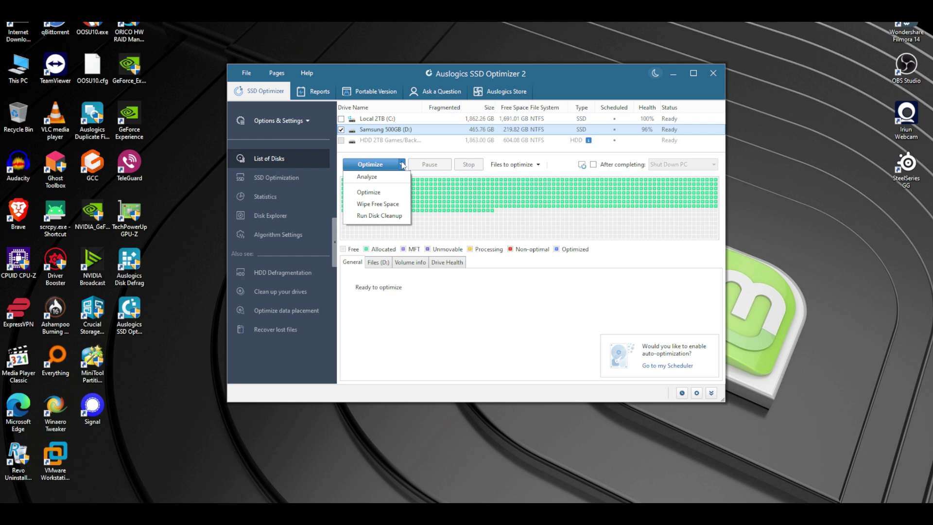
pyautogui.click(369, 192)
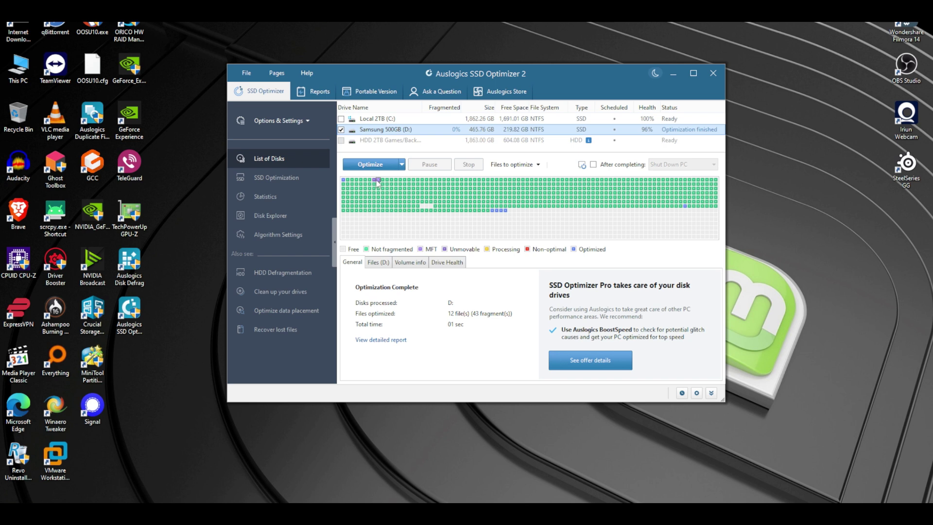
# - List files in the unmovable and optimized D: blocks, select Windows 10 x64 (3)-s015.vmdk, then open SSD Optimization
pyautogui.moveTo(375, 184)
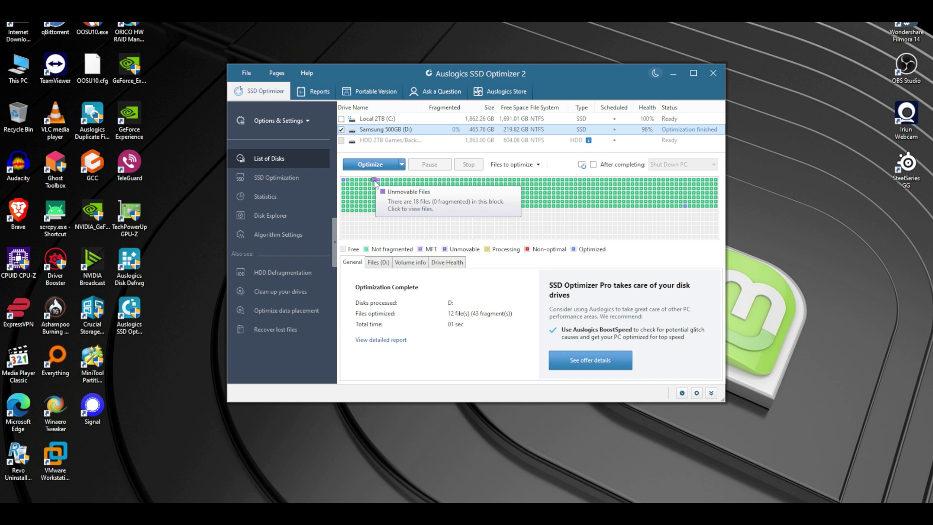
pyautogui.click(375, 183)
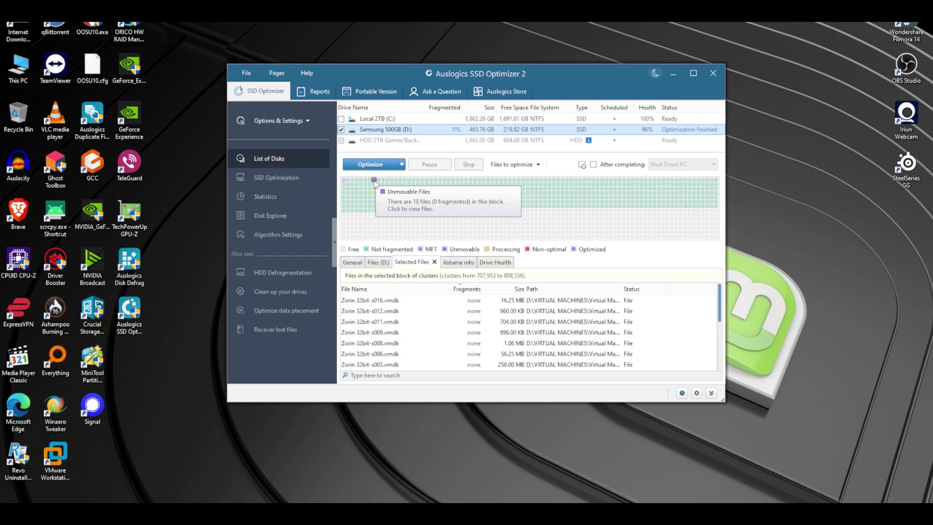
pyautogui.scroll(-4, 426, 321)
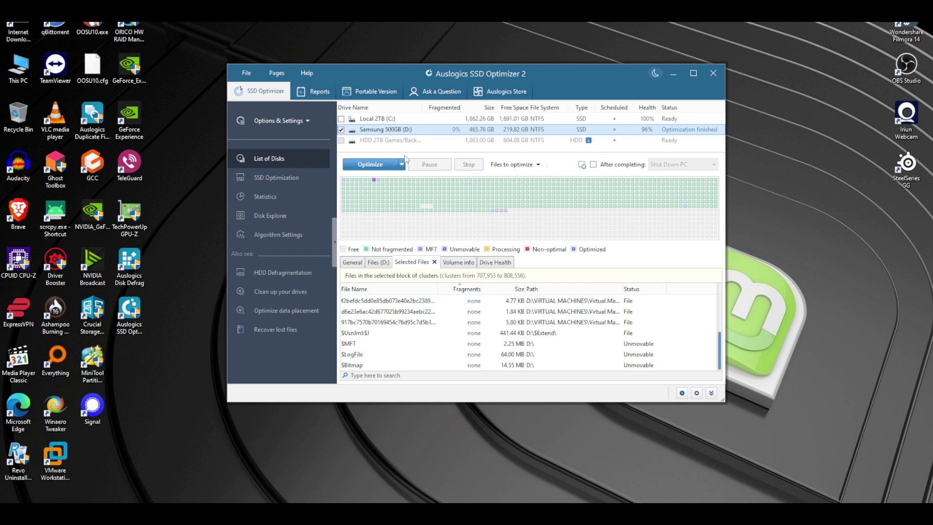
pyautogui.click(501, 211)
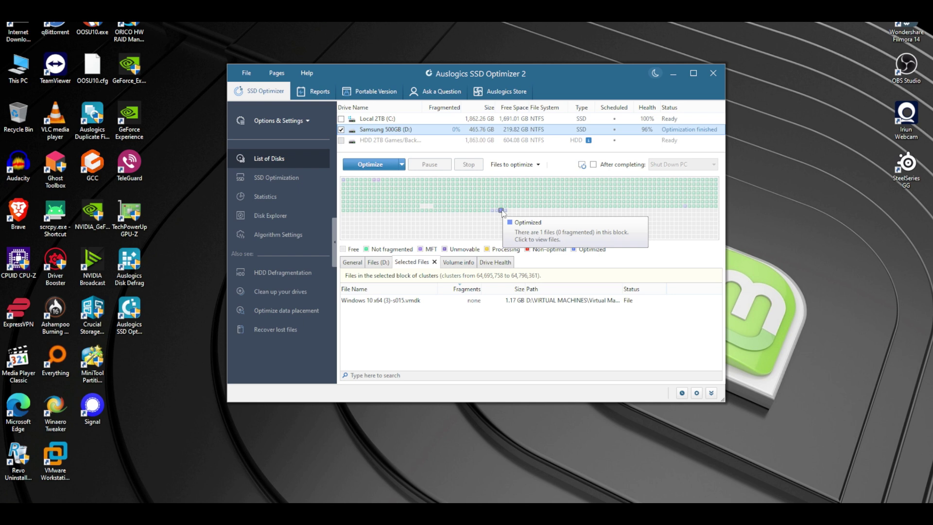
pyautogui.click(564, 302)
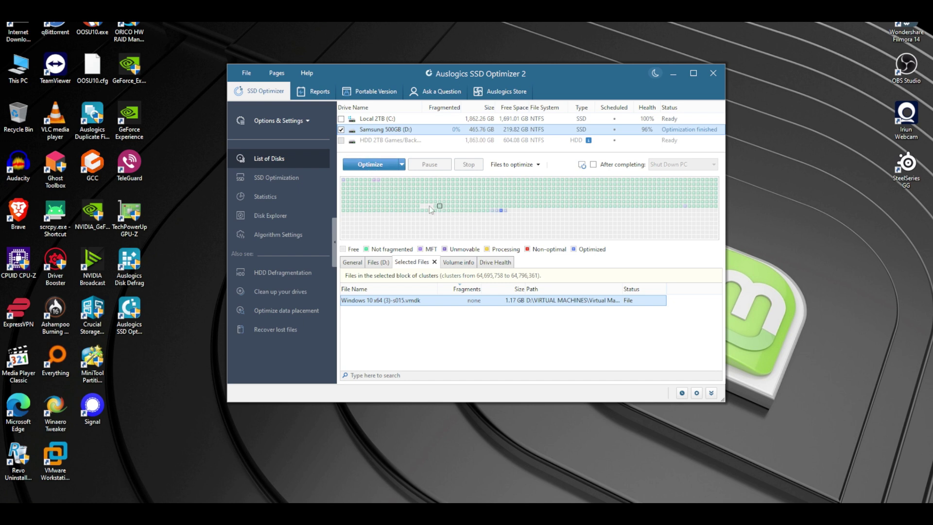
pyautogui.click(267, 179)
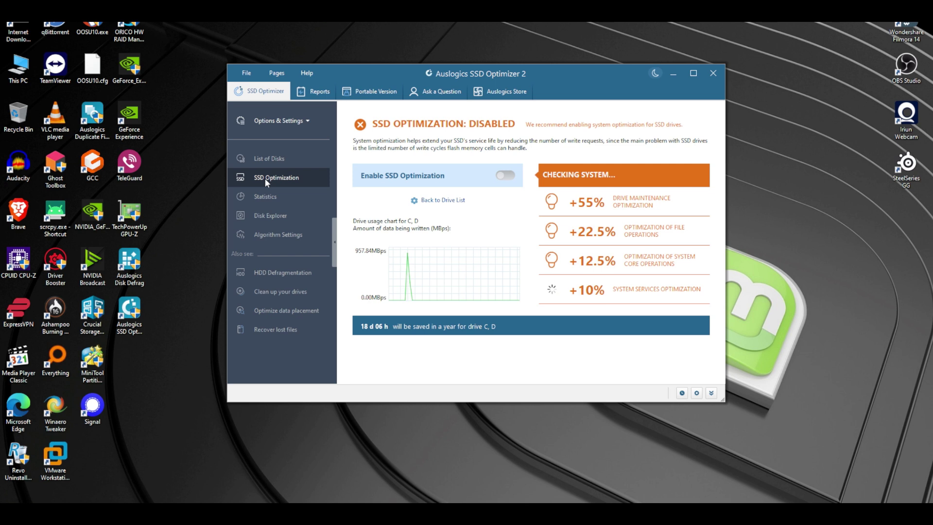
# - Turn on Enable SSD Optimization, view per-disk Statistics, then open Disk Explorer
pyautogui.click(505, 175)
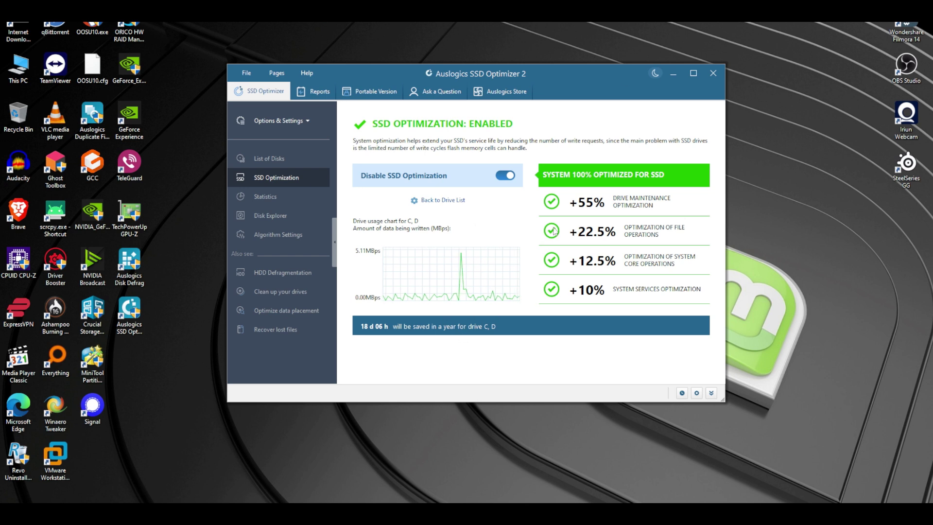
pyautogui.click(285, 197)
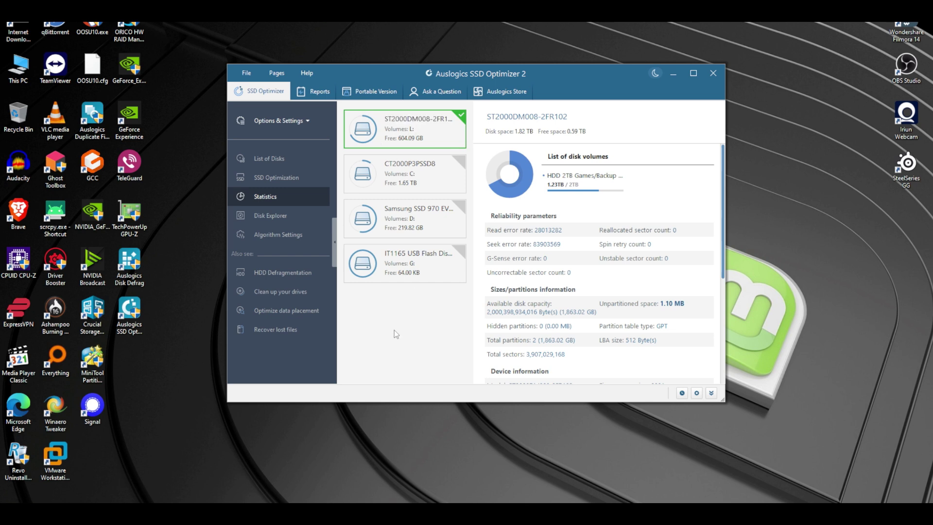
pyautogui.click(272, 216)
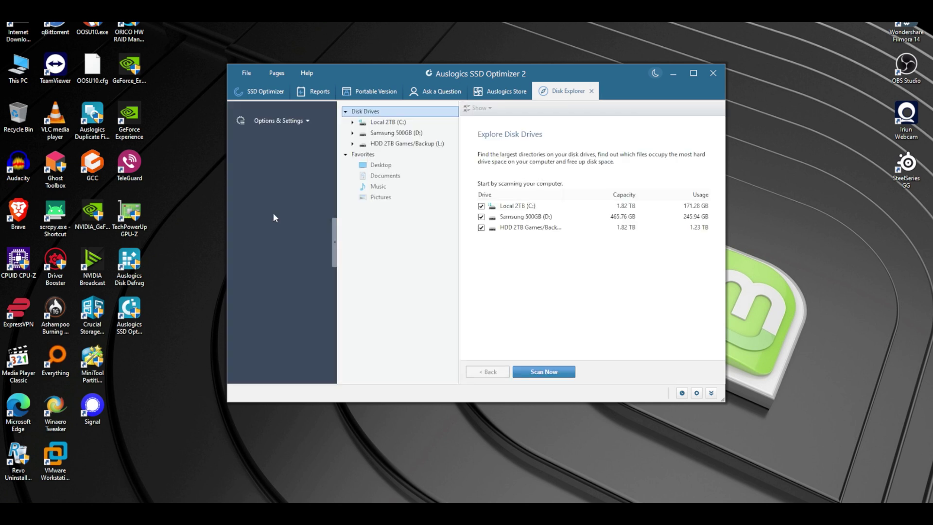
# - Scan only Samsung 500GB (D:) for folder sizes and open its VIRTUAL MACHINES folders
pyautogui.click(481, 206)
pyautogui.click(481, 227)
pyautogui.click(553, 374)
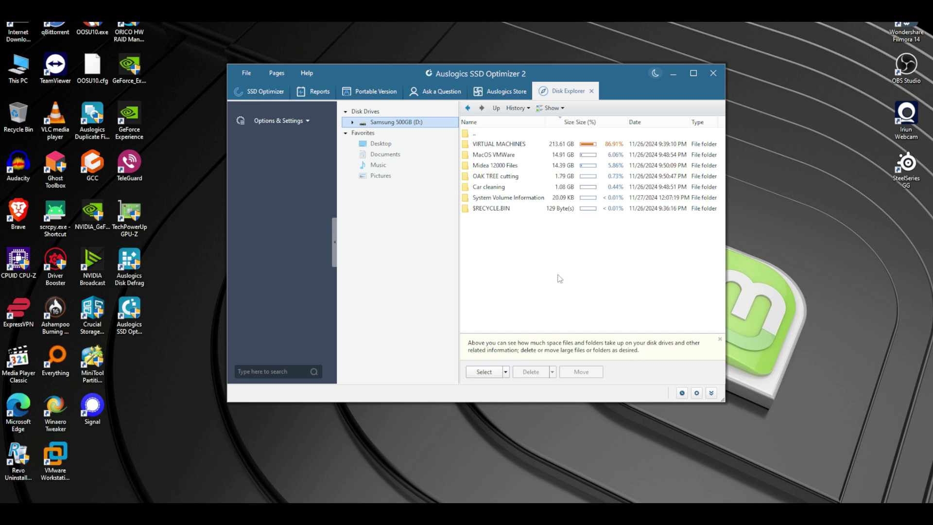
pyautogui.doubleClick(500, 144)
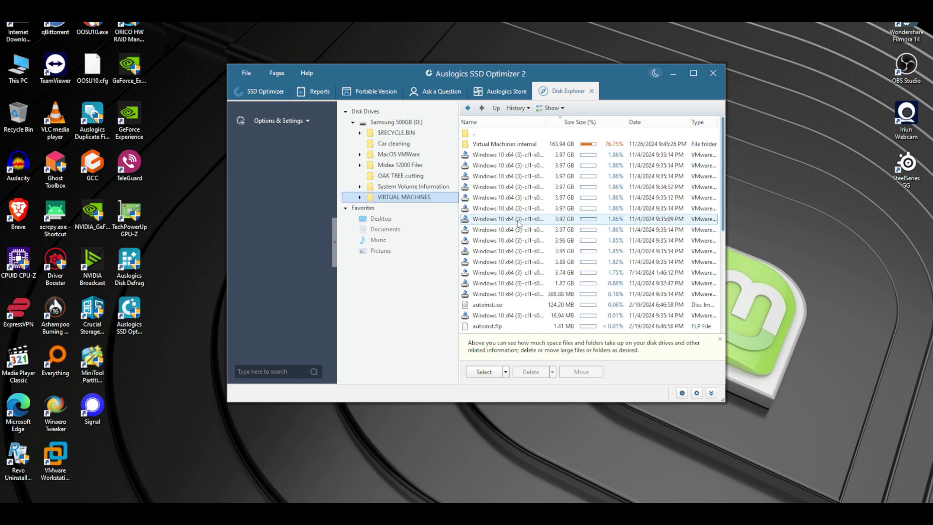
pyautogui.doubleClick(514, 145)
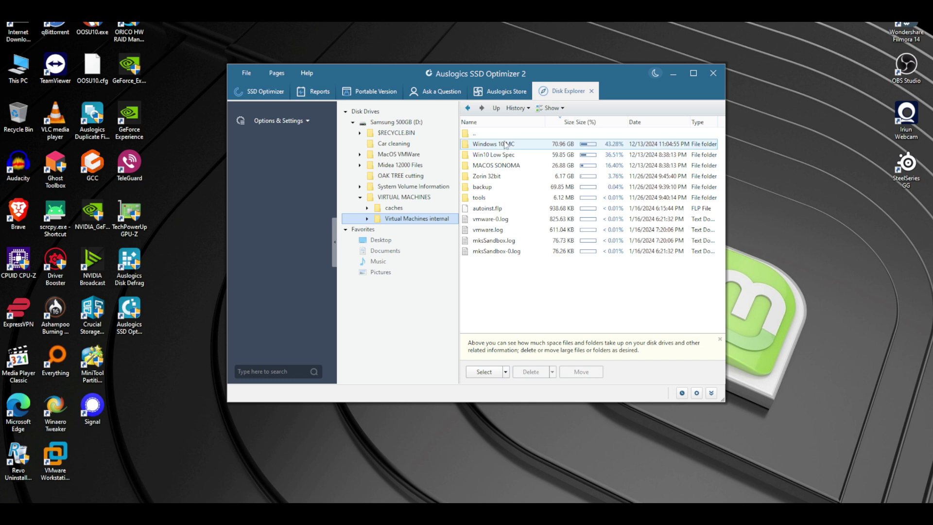
# - Go back to the drive list and rescan Samsung 500GB (D:)
pyautogui.click(467, 108)
pyautogui.click(467, 108)
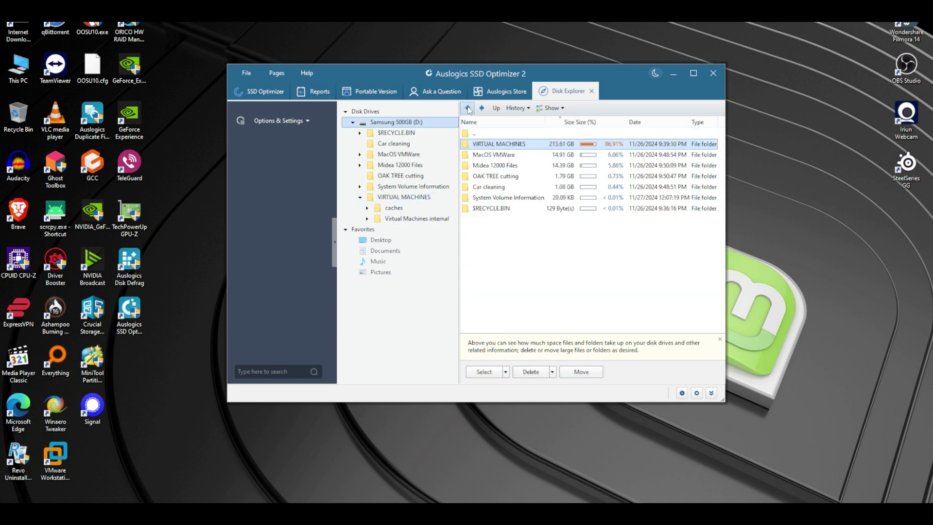
pyautogui.click(468, 108)
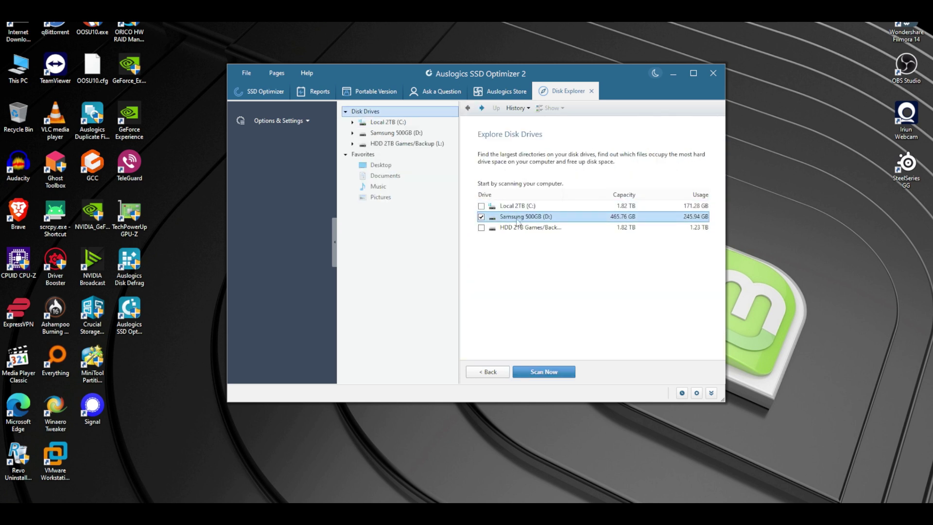
pyautogui.click(547, 372)
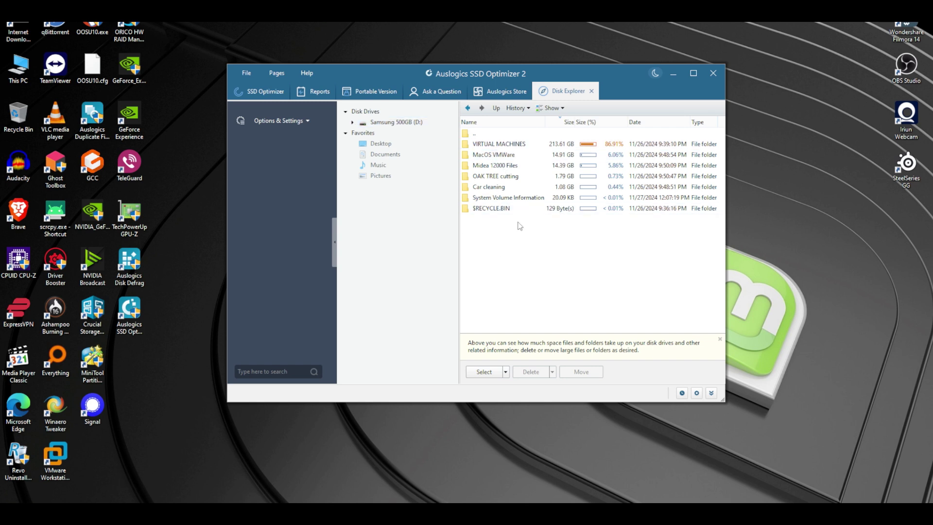
# - Move between the store, drive overview and Disk Explorer, ending in the Algorithm settings
pyautogui.click(503, 92)
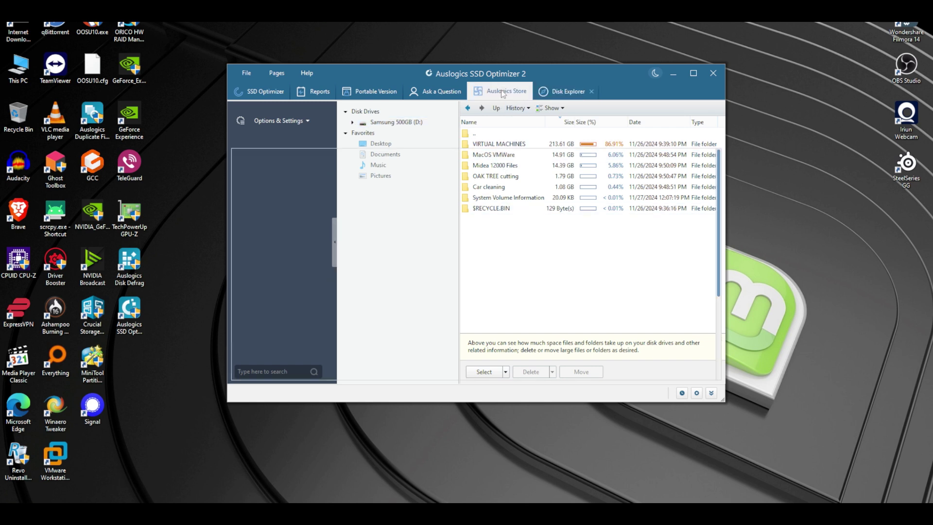
pyautogui.click(263, 92)
pyautogui.click(267, 216)
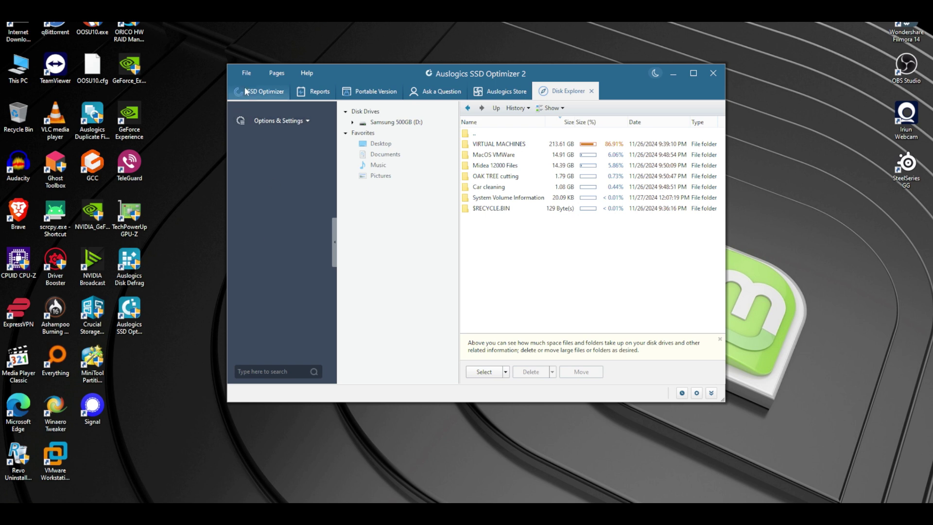
pyautogui.click(246, 92)
pyautogui.click(266, 235)
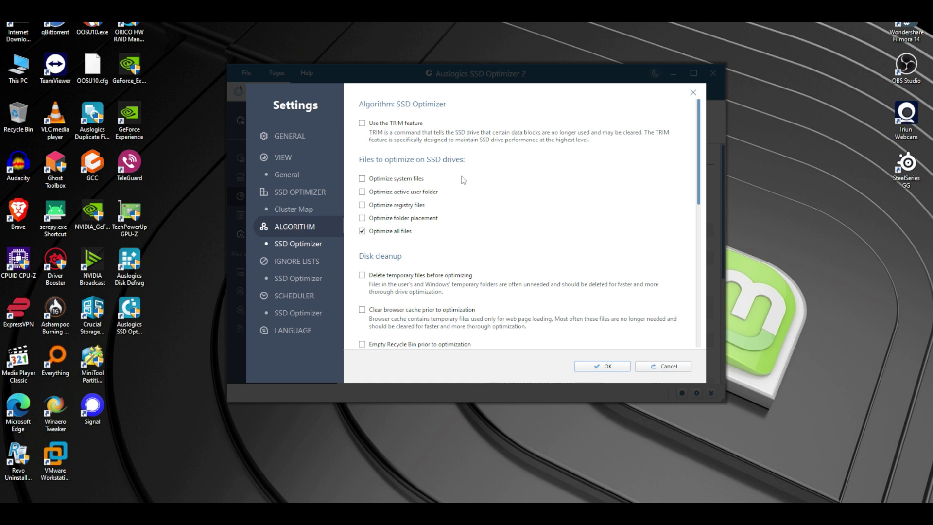
# - Keep the algorithm on Optimize all files after briefly trying the registry files option
pyautogui.scroll(-1, 466, 195)
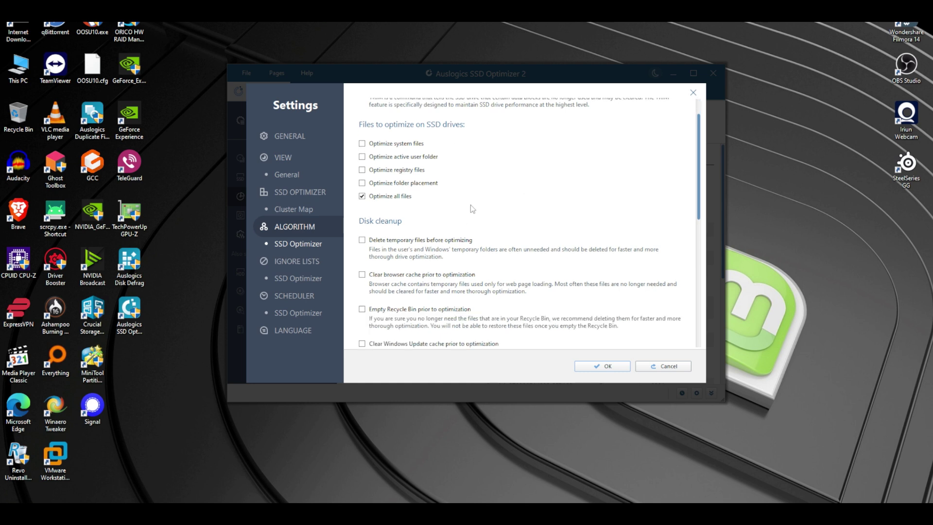
pyautogui.scroll(1, 470, 205)
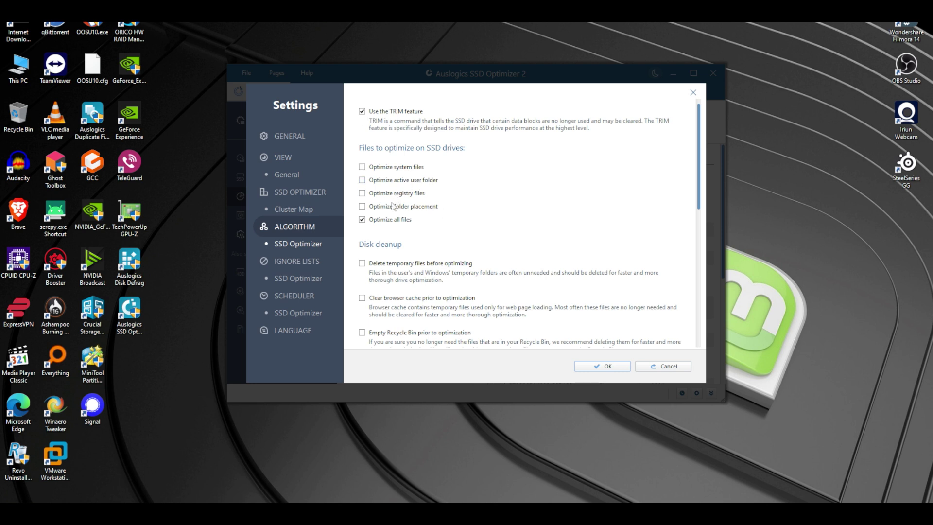
pyautogui.click(362, 193)
pyautogui.click(362, 220)
# - Enable deleting temporary files, clearing the Windows Update cache and permanently wiping files, then save
pyautogui.scroll(-2, 534, 215)
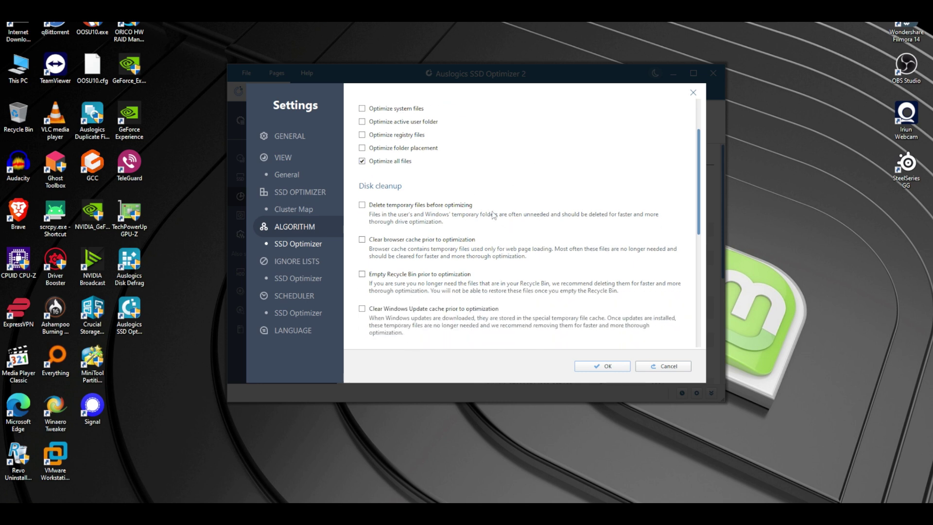
pyautogui.click(374, 204)
pyautogui.scroll(-3, 413, 238)
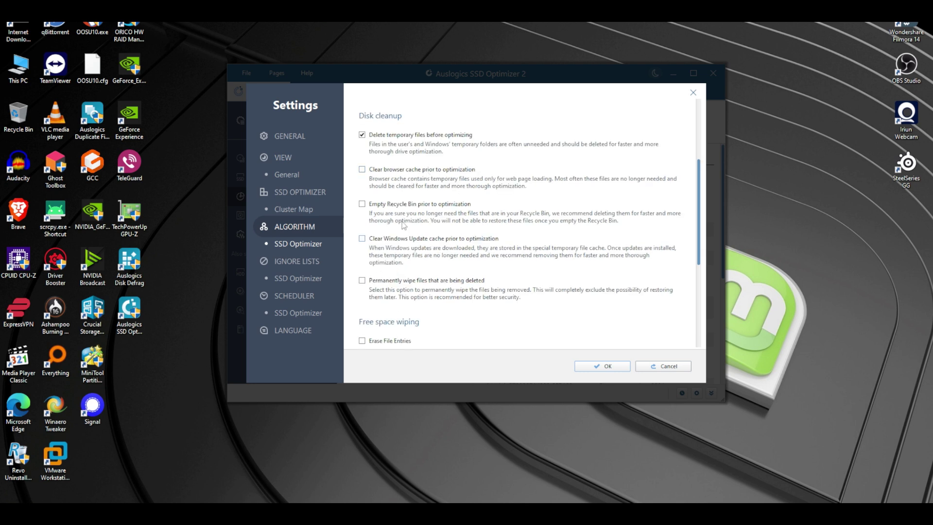
pyautogui.scroll(-1, 403, 214)
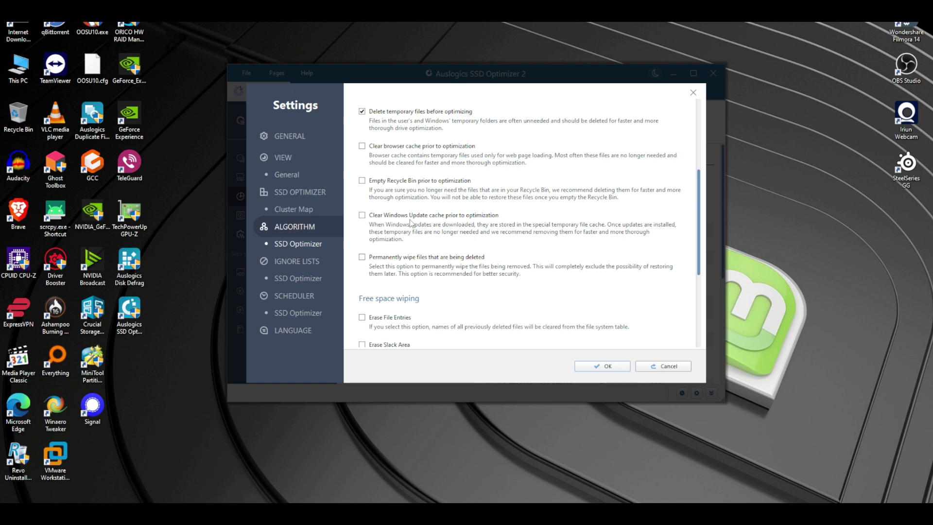
pyautogui.click(362, 215)
pyautogui.scroll(-2, 363, 218)
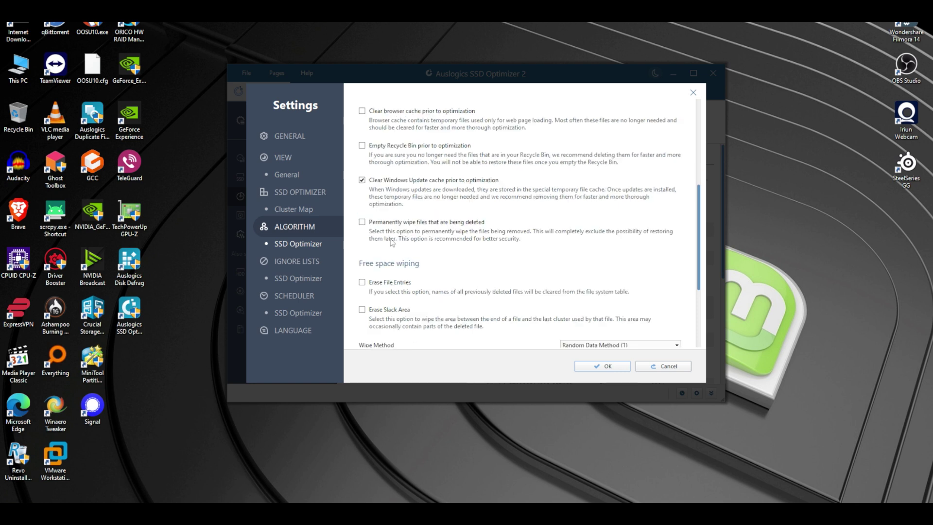
pyautogui.click(362, 222)
pyautogui.scroll(-3, 441, 236)
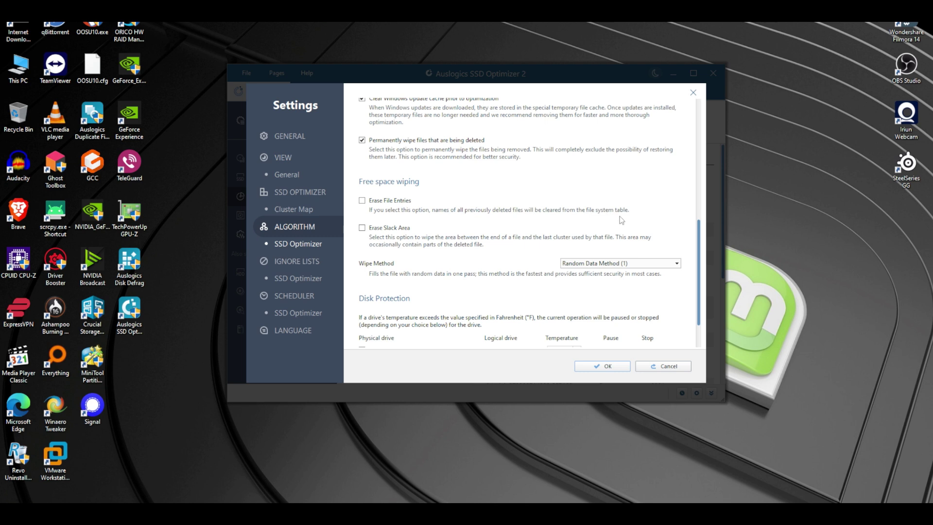
pyautogui.scroll(-1, 422, 220)
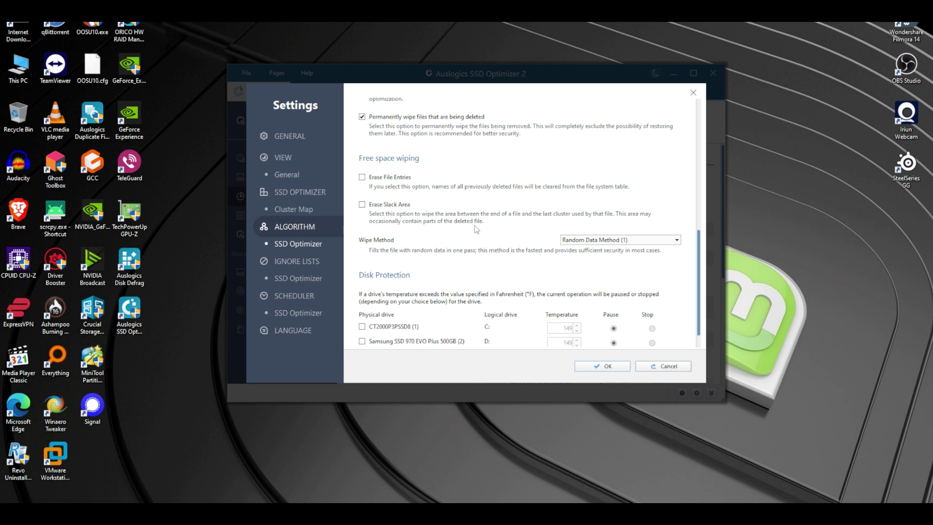
pyautogui.scroll(-1, 475, 230)
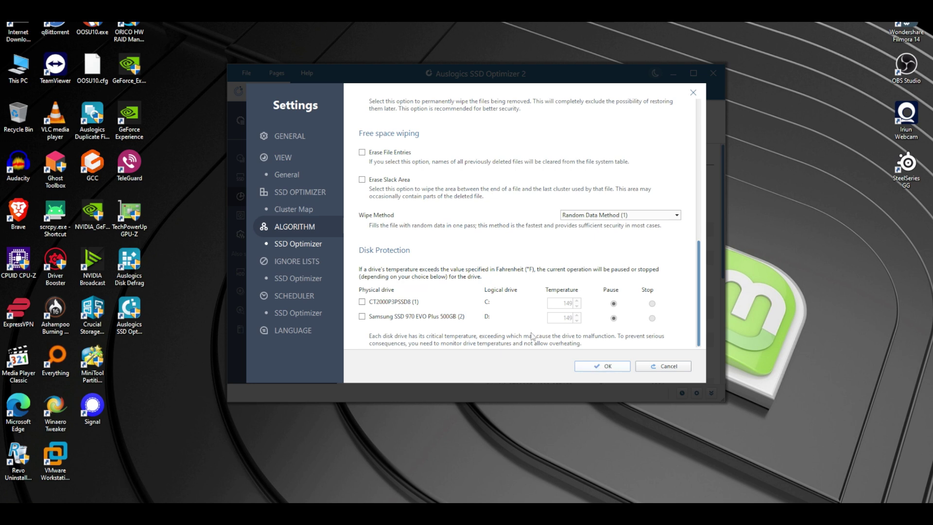
pyautogui.click(605, 366)
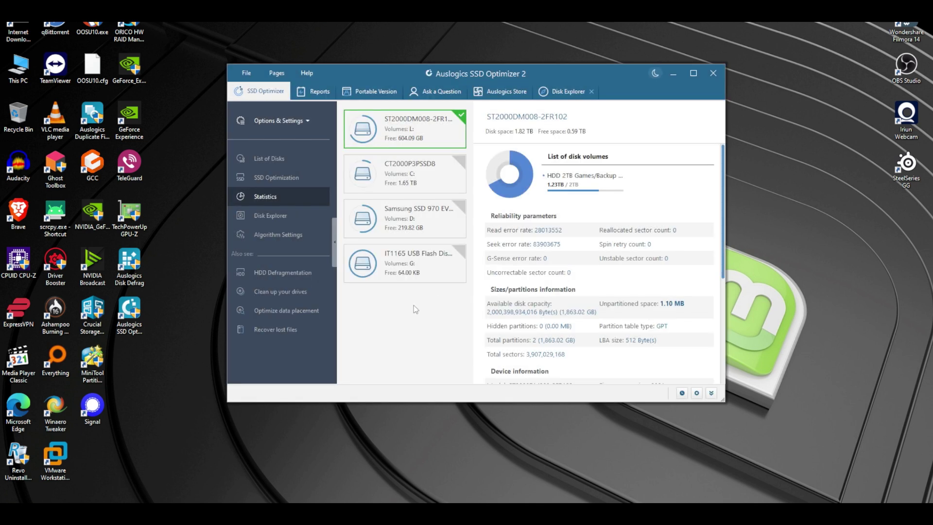
pyautogui.click(265, 235)
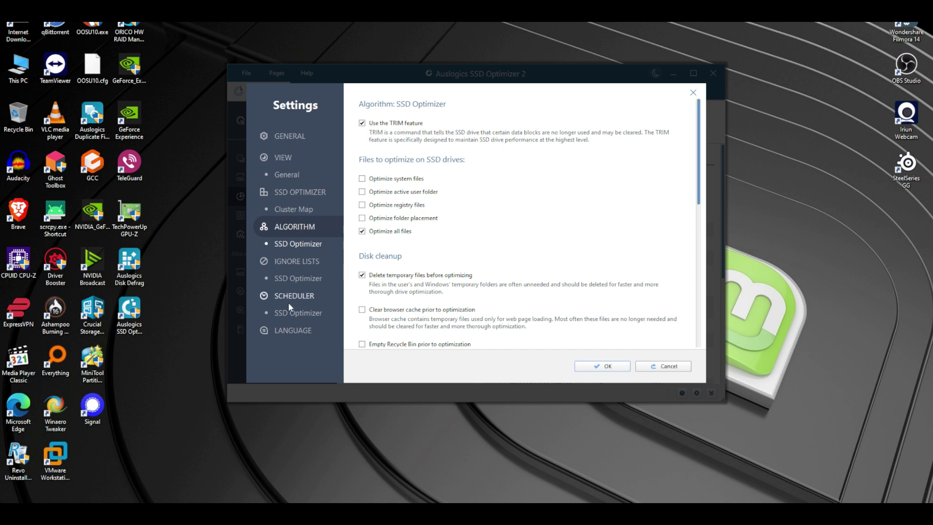
pyautogui.click(295, 263)
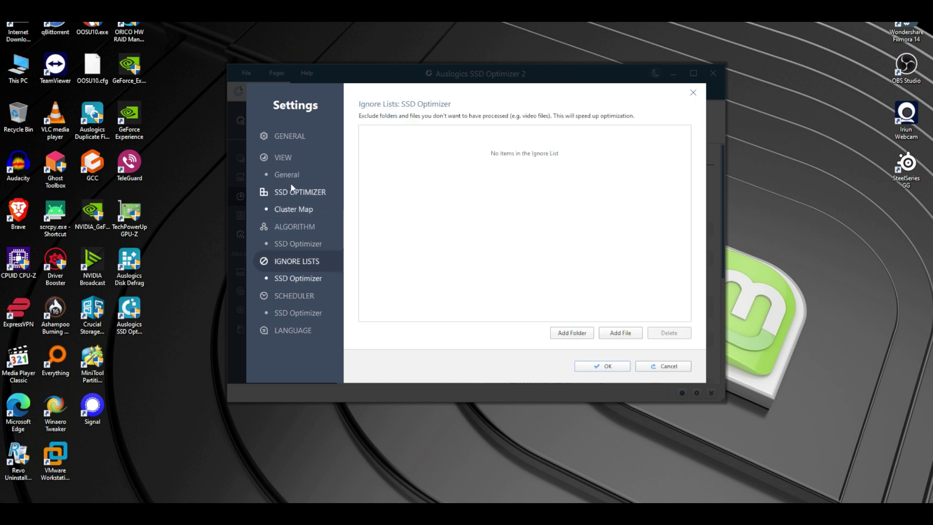
pyautogui.click(283, 156)
pyautogui.click(645, 163)
pyautogui.click(644, 163)
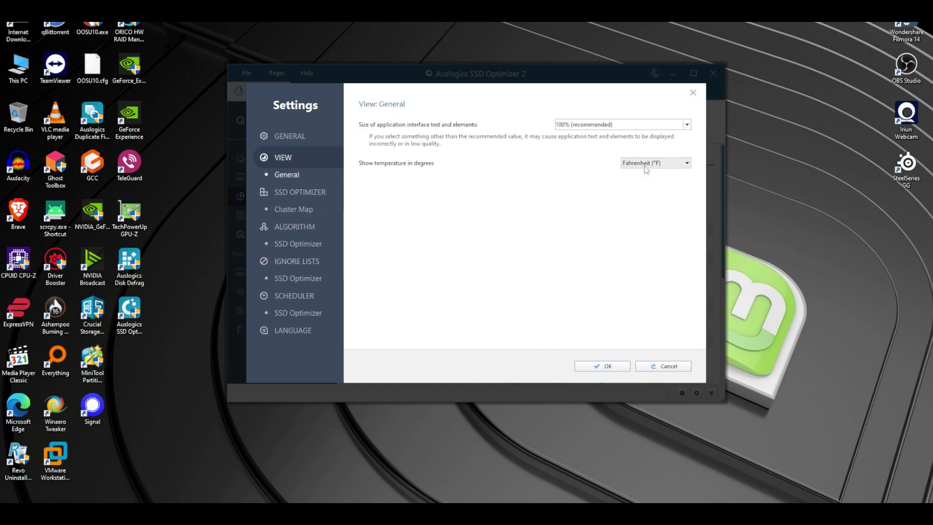
pyautogui.click(317, 191)
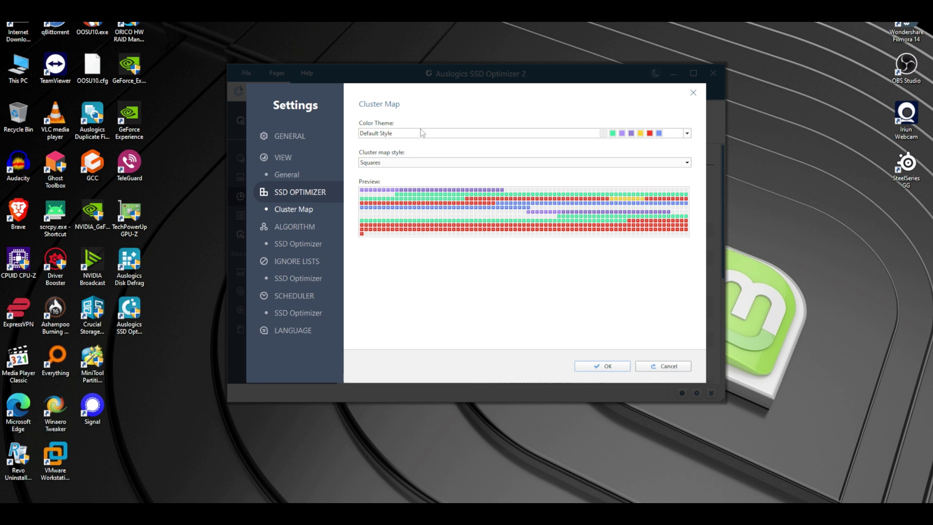
pyautogui.click(543, 163)
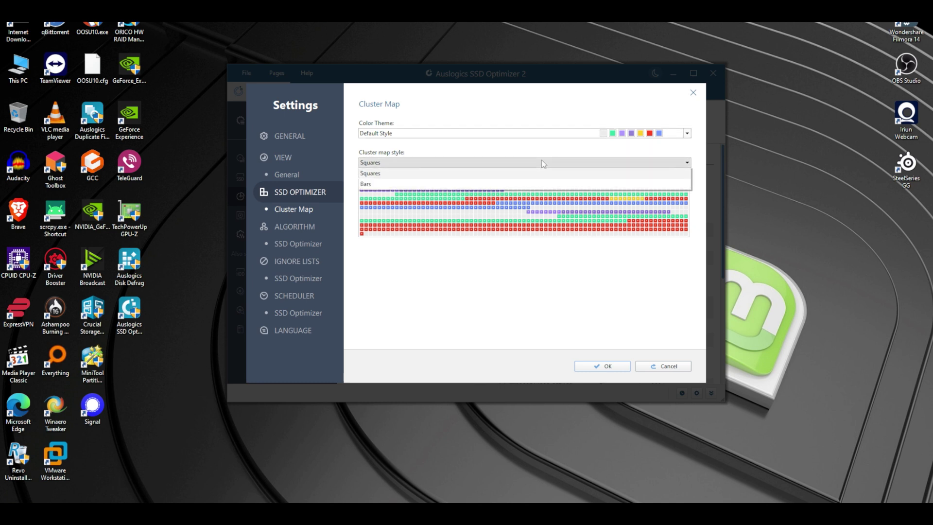
pyautogui.click(528, 184)
pyautogui.scroll(1, 420, 165)
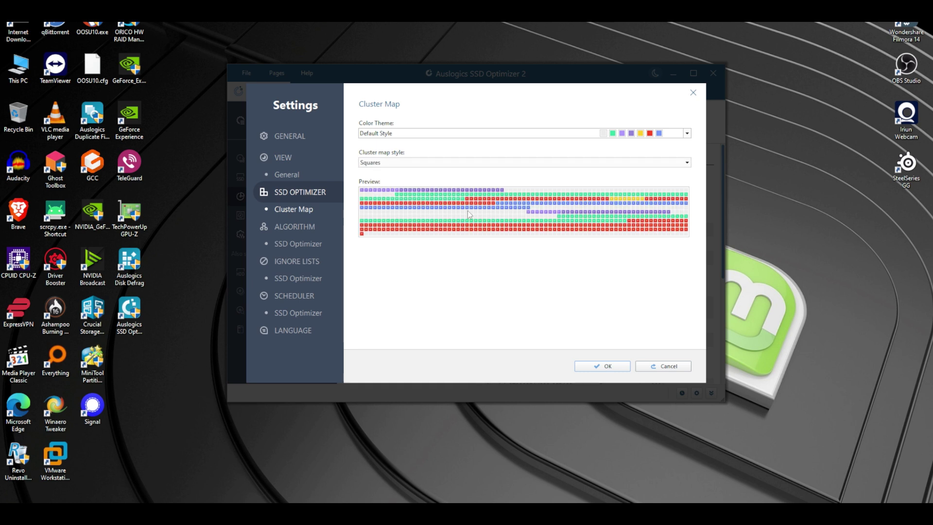
pyautogui.click(290, 226)
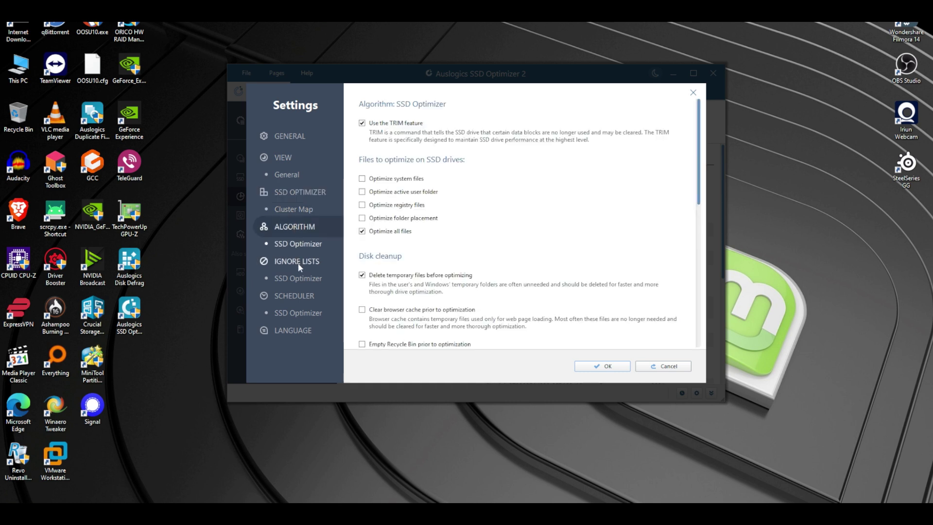
pyautogui.click(299, 262)
pyautogui.click(301, 295)
pyautogui.click(385, 124)
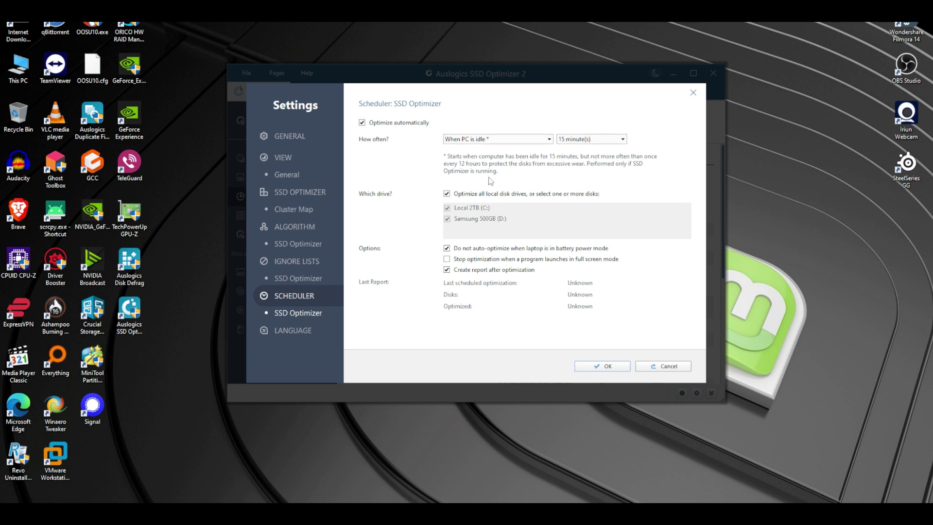
pyautogui.click(363, 123)
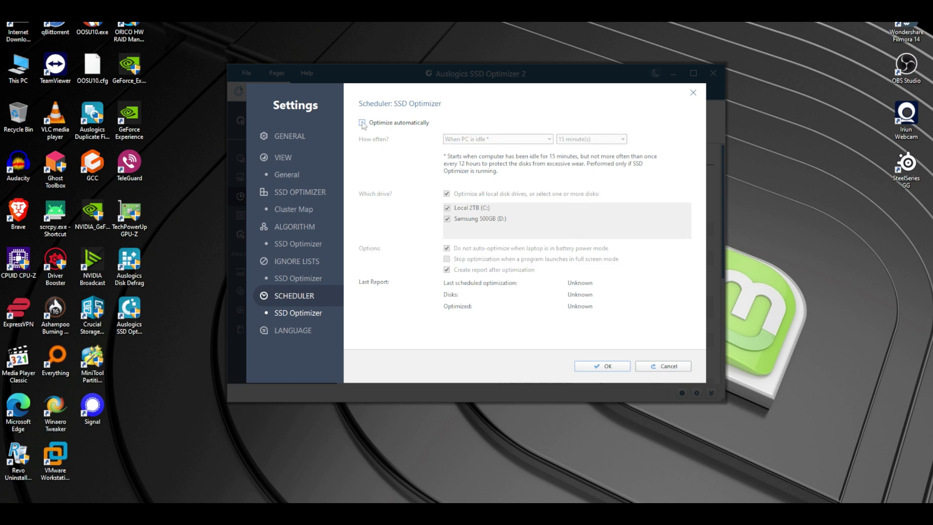
pyautogui.click(292, 330)
pyautogui.click(294, 314)
pyautogui.click(303, 332)
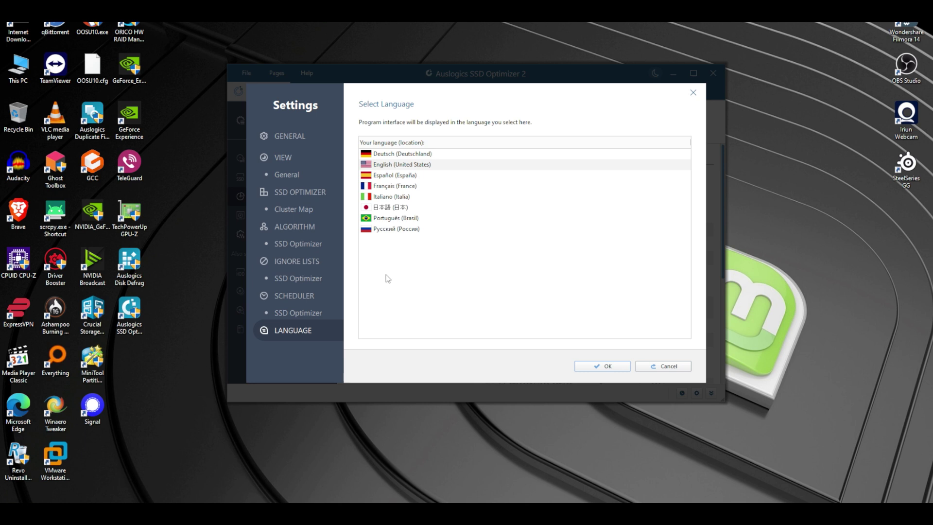
pyautogui.click(290, 135)
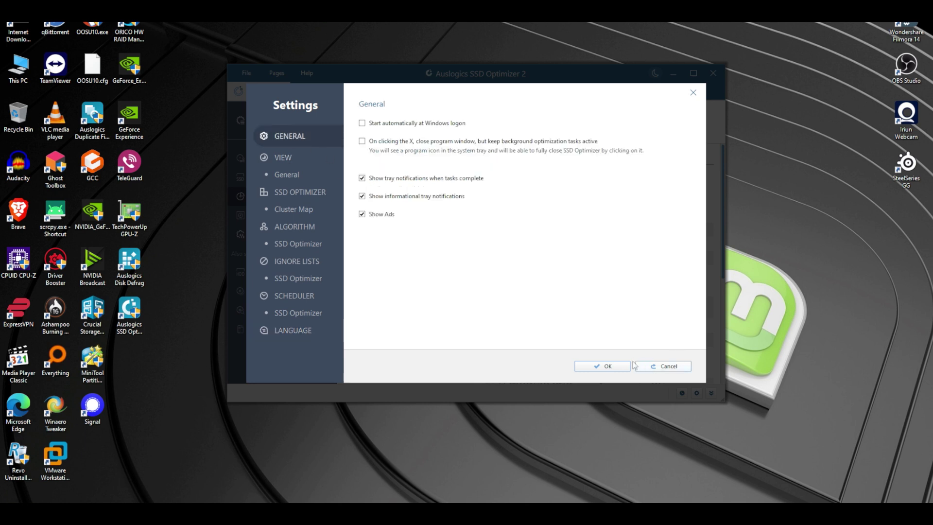
pyautogui.click(590, 368)
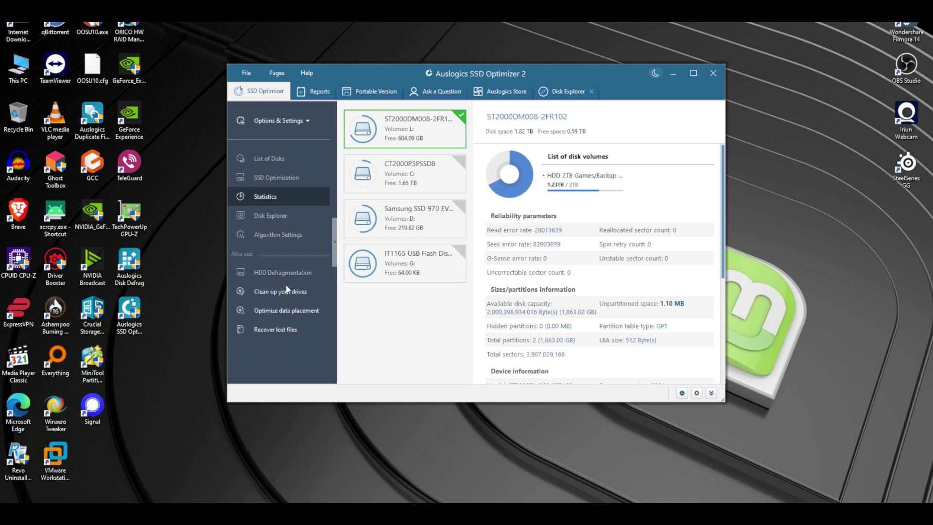
# - Dismiss the BoostSpeed offer, glance at Ask a Question, Disk Explorer and the store, then return to statistics
pyautogui.click(281, 311)
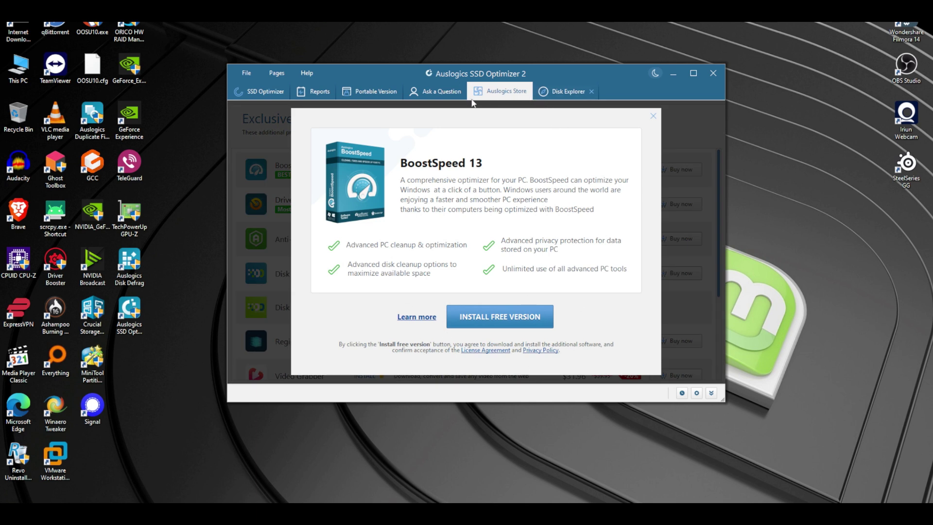
pyautogui.click(437, 93)
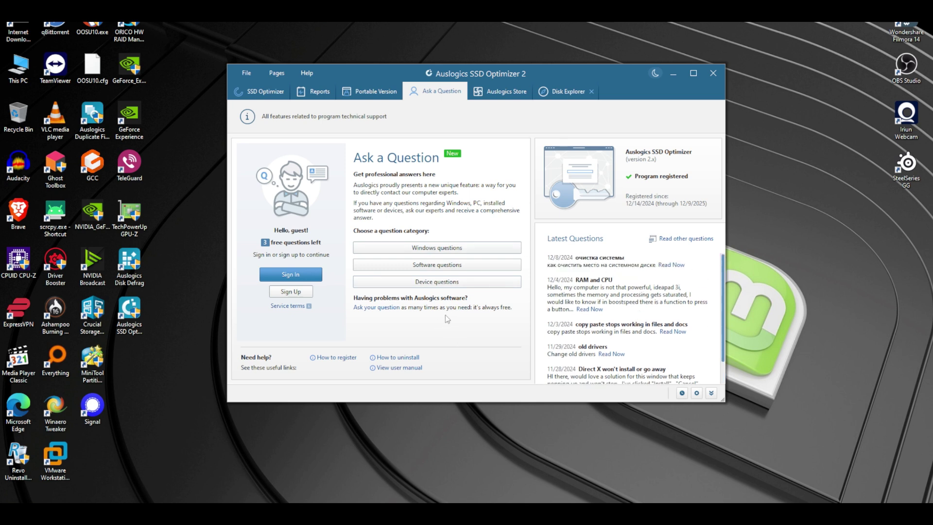
pyautogui.click(559, 92)
pyautogui.click(497, 92)
pyautogui.click(262, 92)
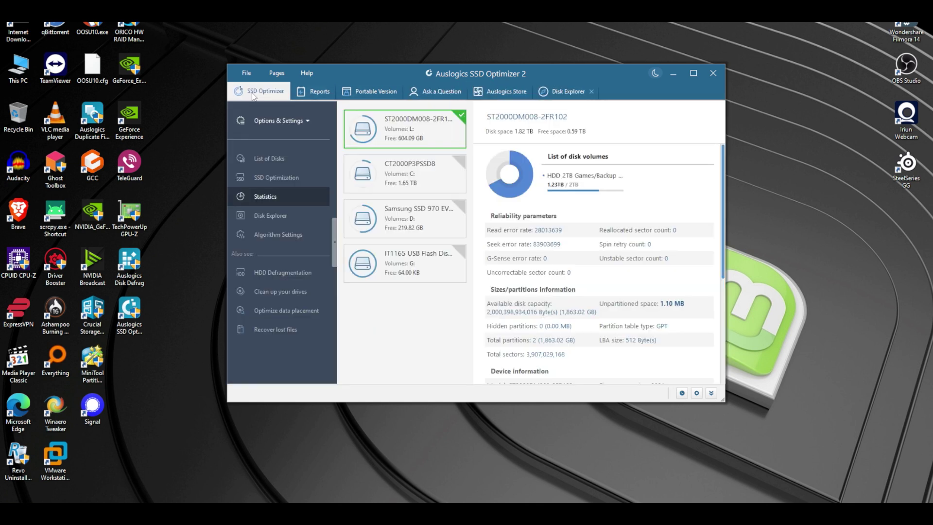
# - Open Options & Settings > Settings, view the General page, and close it unchanged
pyautogui.click(288, 120)
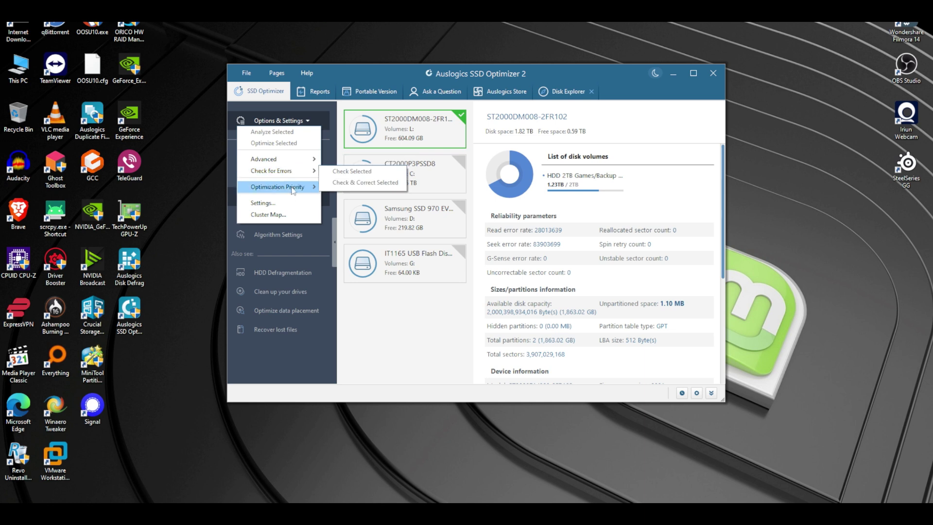
pyautogui.moveTo(293, 189)
pyautogui.click(265, 203)
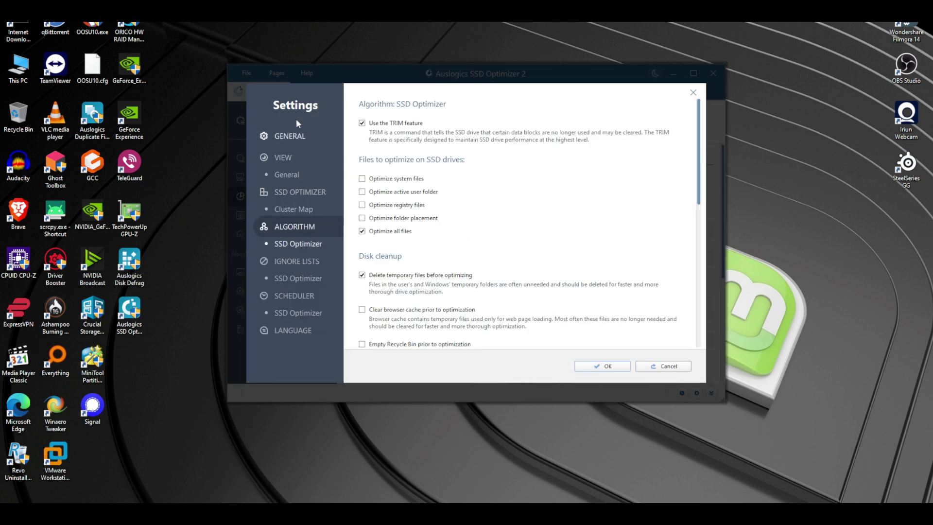
pyautogui.click(289, 135)
pyautogui.press('Escape')
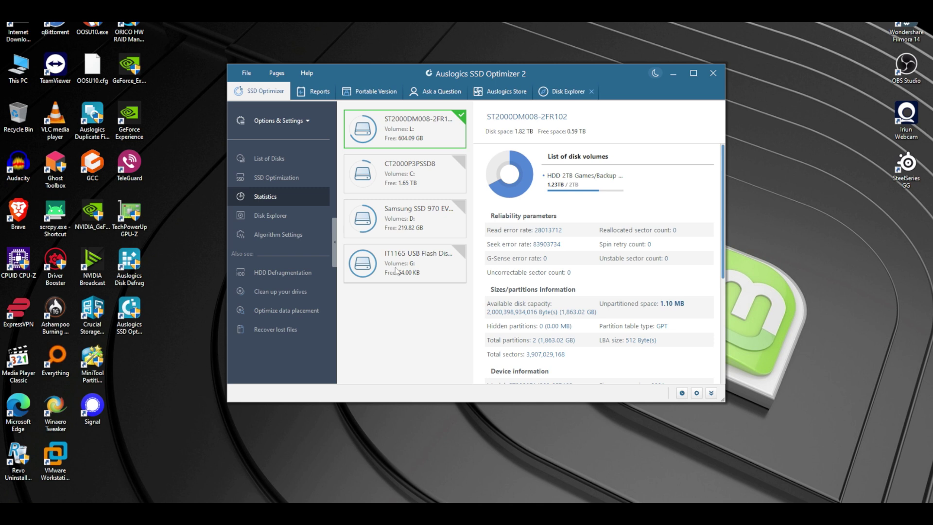
# - Review the USB flash drive and Samsung SSD 970 statistics, scrolling through the details
pyautogui.click(396, 271)
pyautogui.click(413, 222)
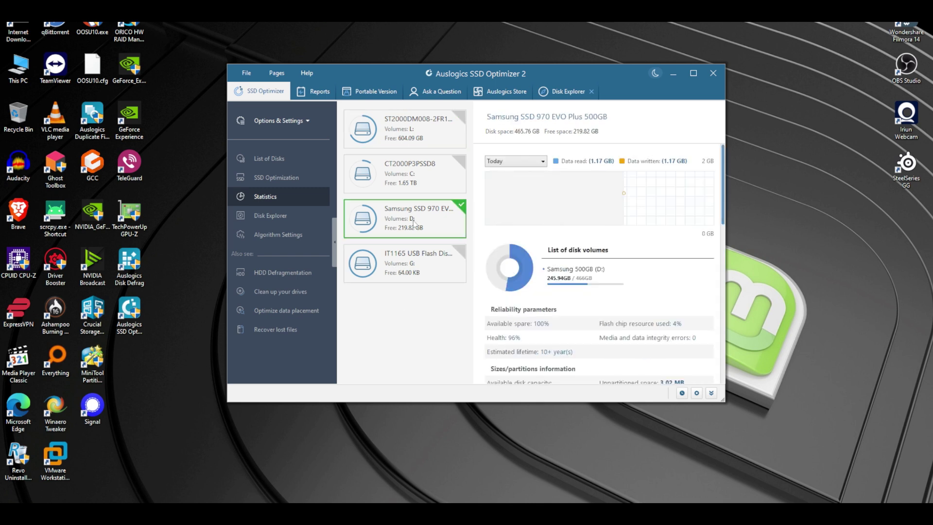
pyautogui.scroll(-1, 610, 240)
pyautogui.scroll(1, 610, 239)
pyautogui.scroll(-4, 559, 219)
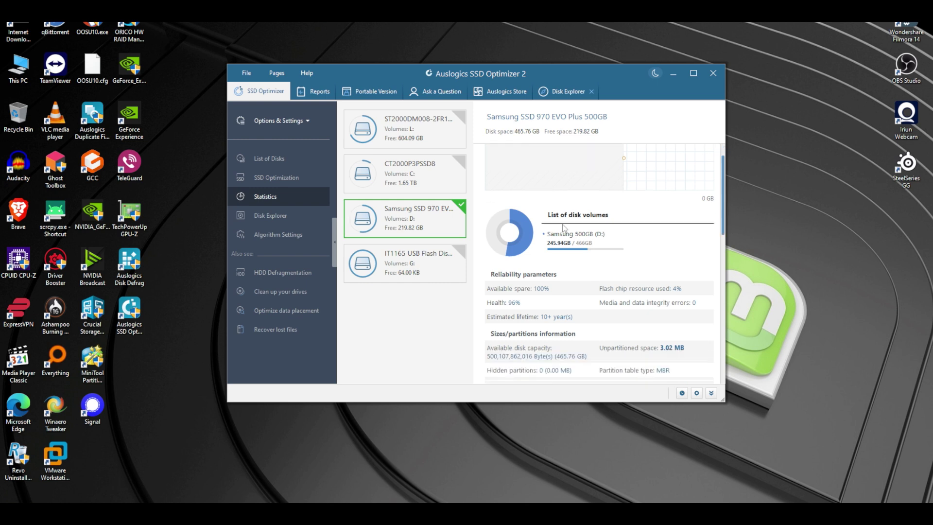
pyautogui.scroll(-4, 569, 232)
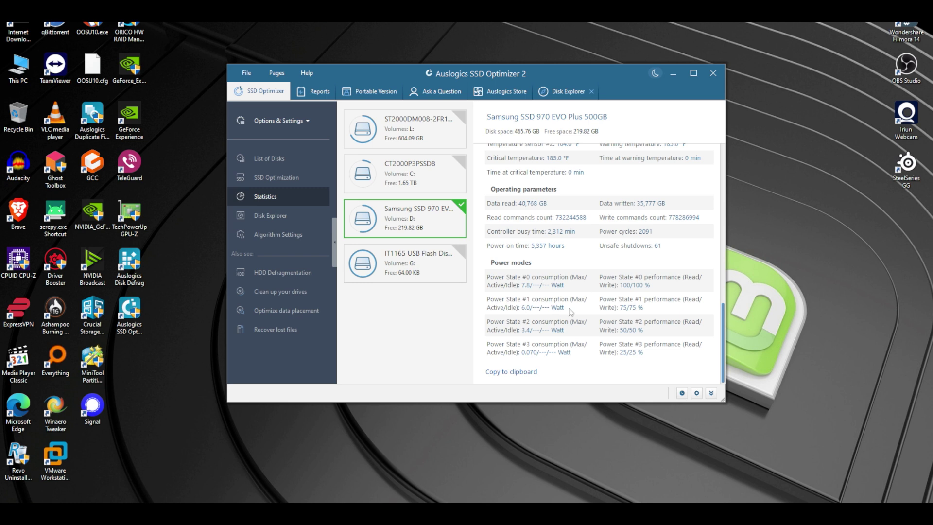
pyautogui.scroll(2, 567, 254)
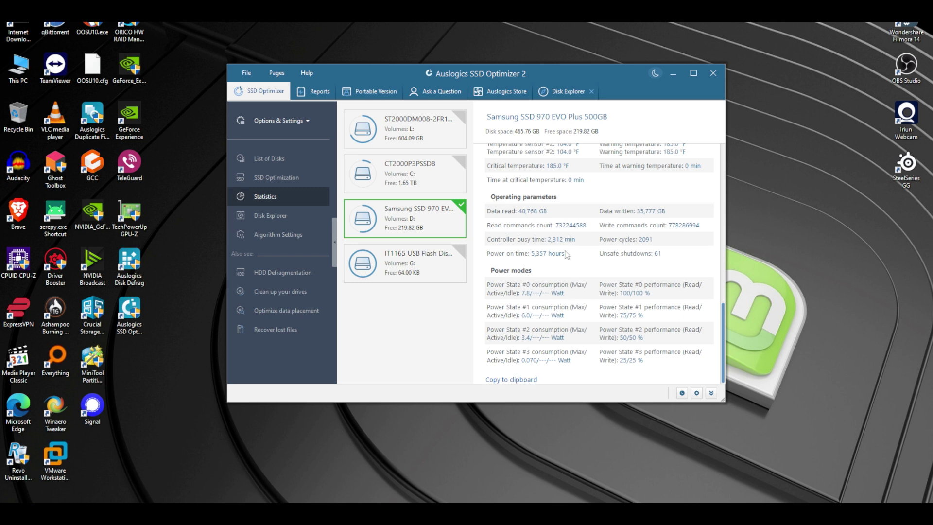
pyautogui.scroll(5, 567, 254)
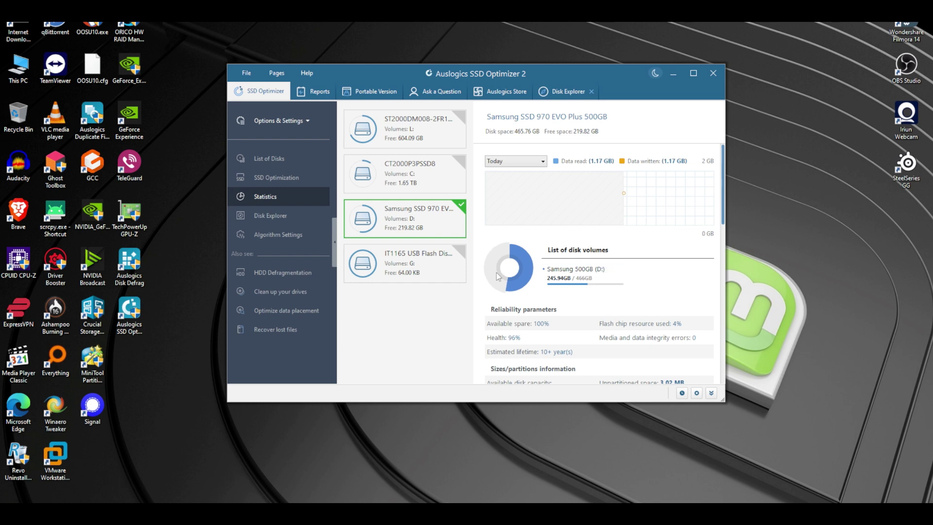
# - Review the CT2000P3PSSD8 and ST2000DM008 statistics, then open Reports
pyautogui.click(408, 169)
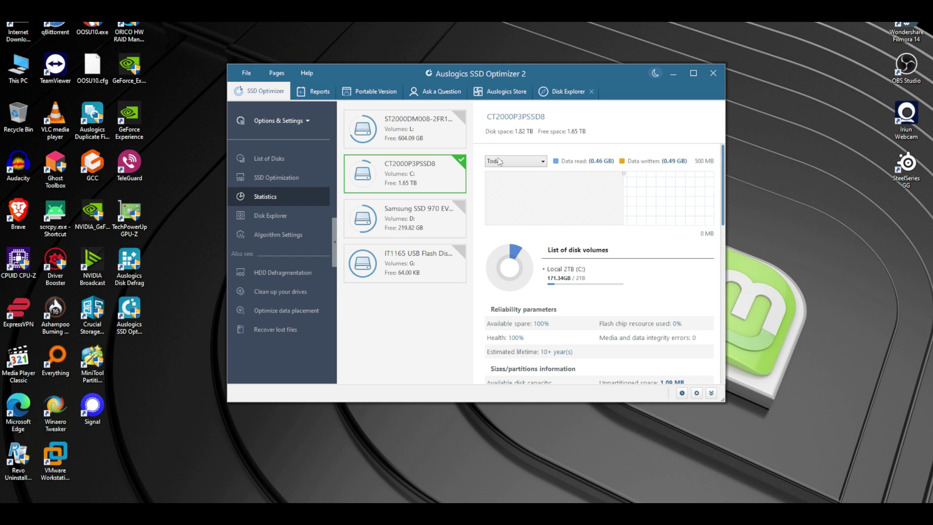
pyautogui.click(395, 128)
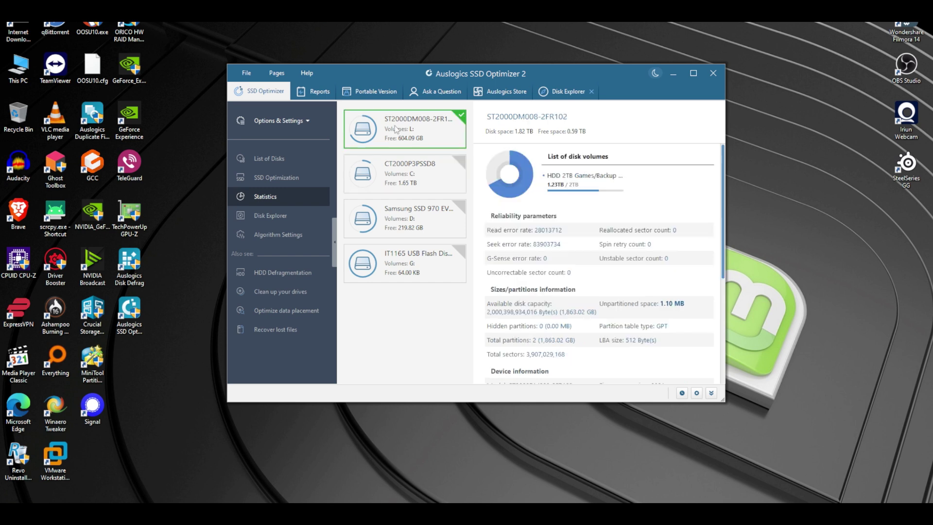
pyautogui.scroll(-3, 570, 251)
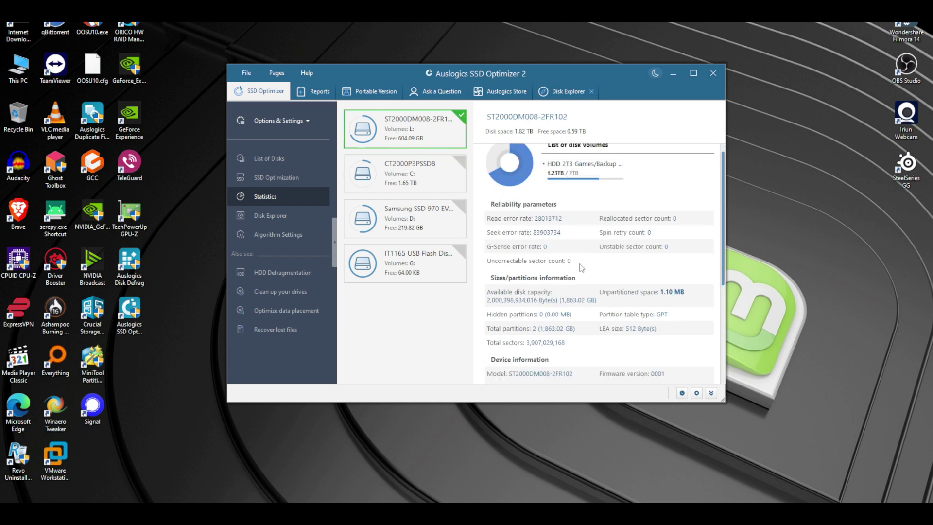
pyautogui.scroll(2, 571, 251)
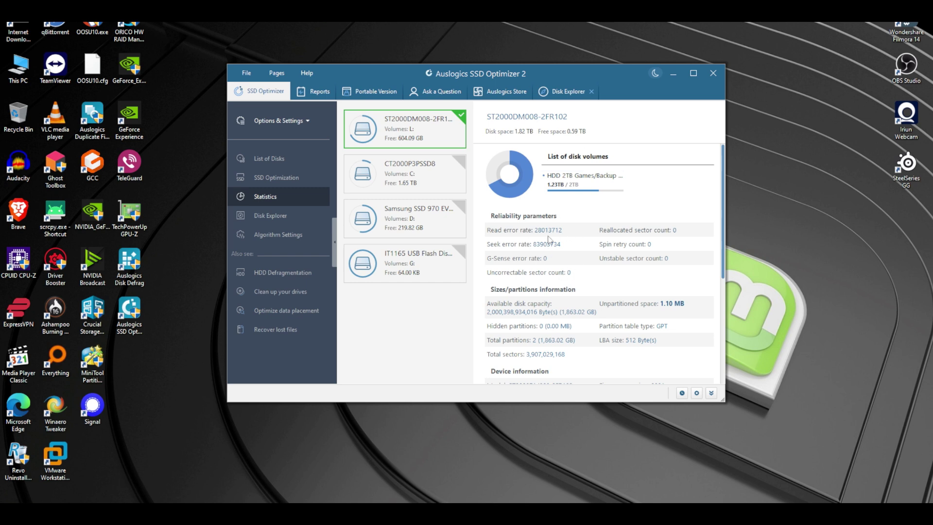
pyautogui.scroll(-1, 547, 231)
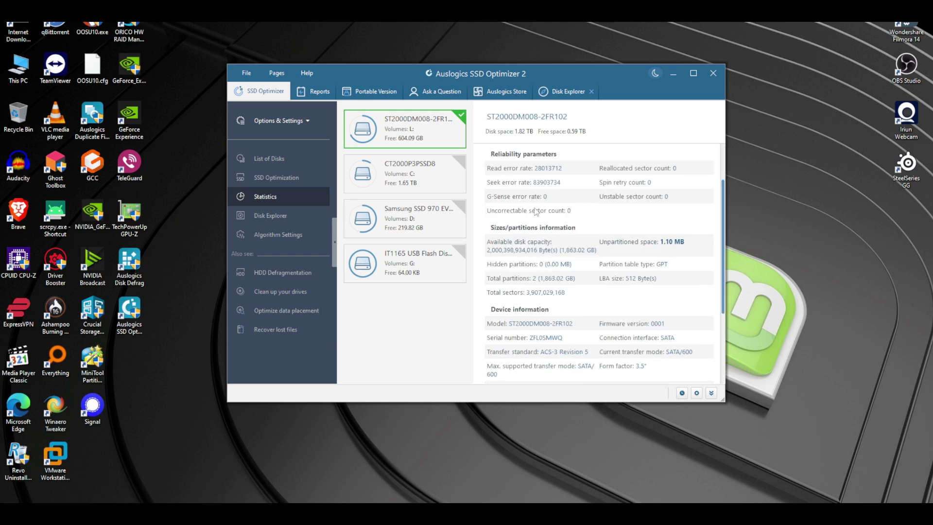
pyautogui.click(314, 94)
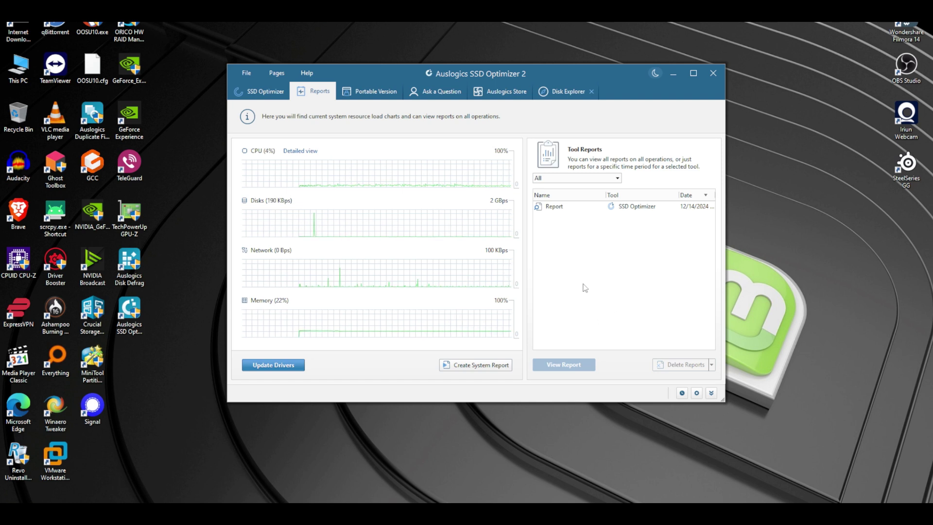
# - View the Update Drivers offer, start then cancel a portable version, and return via Reports
pyautogui.click(278, 364)
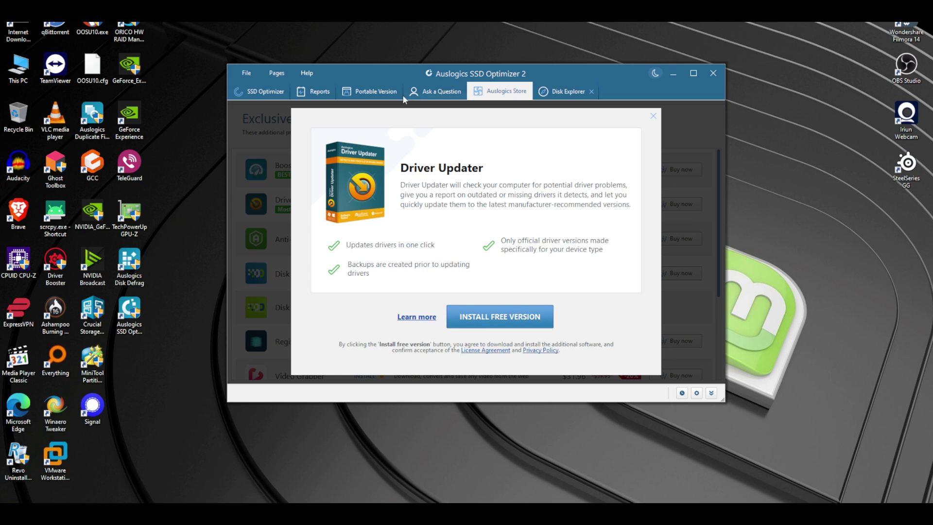
pyautogui.click(362, 96)
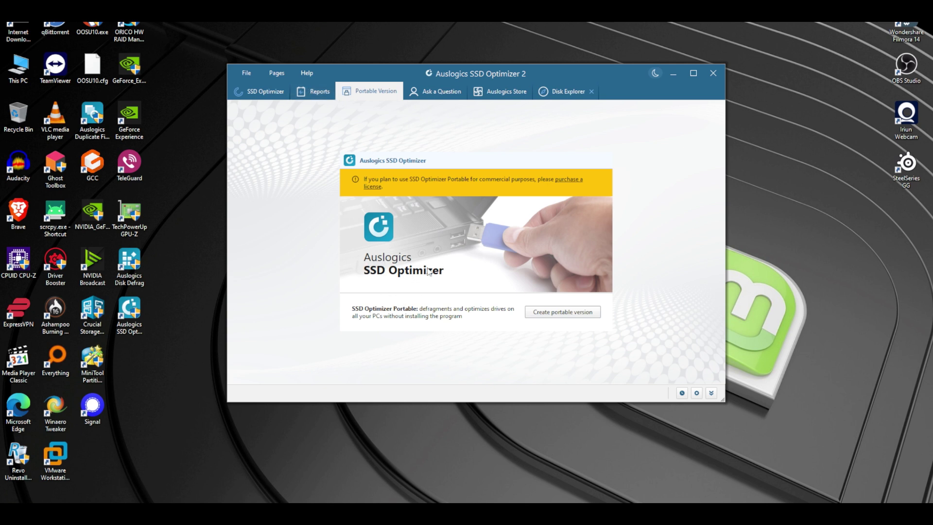
pyautogui.click(545, 312)
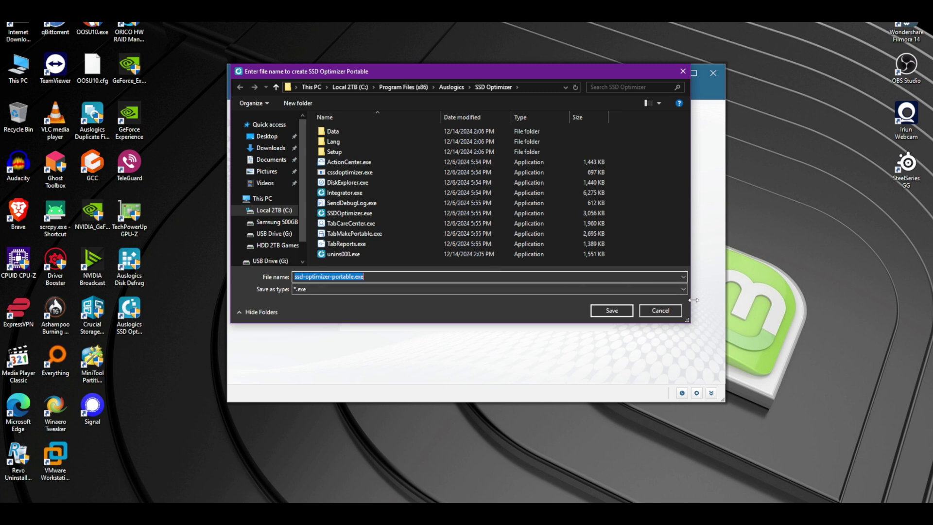
pyautogui.click(660, 311)
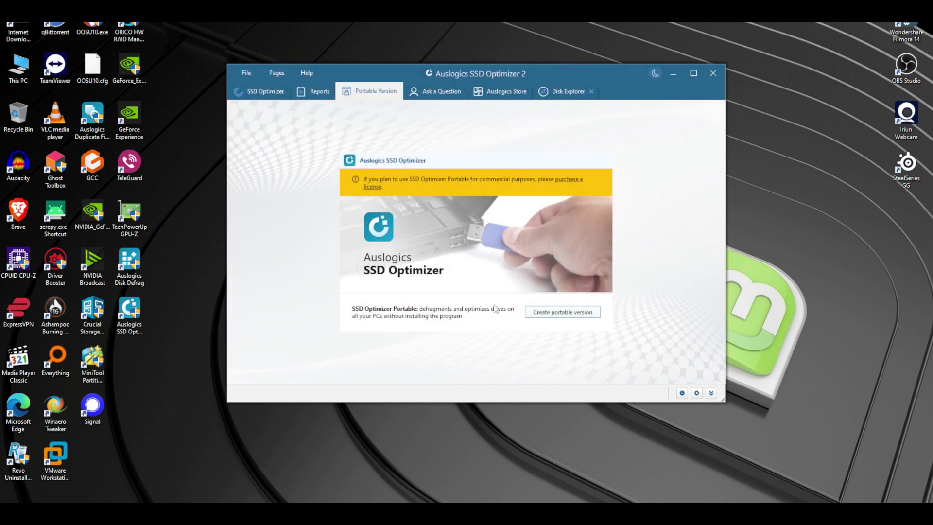
pyautogui.click(316, 92)
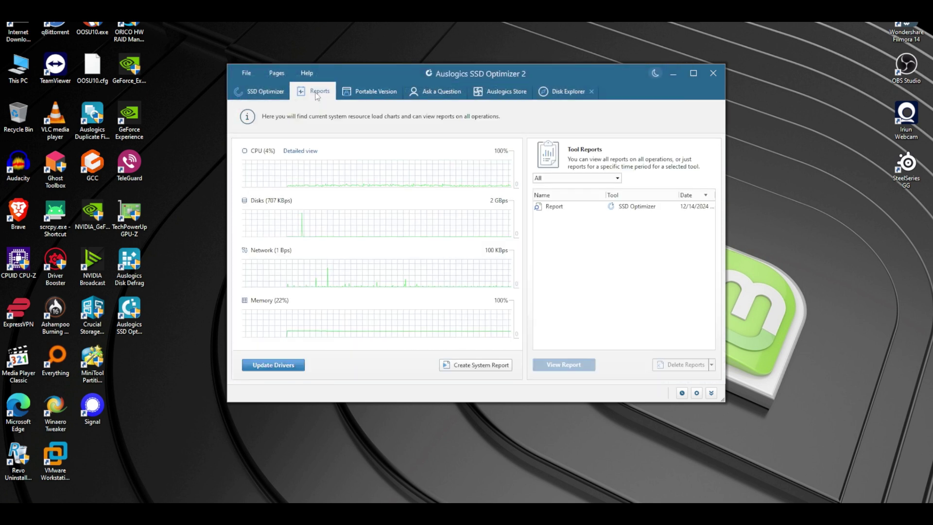
pyautogui.click(265, 91)
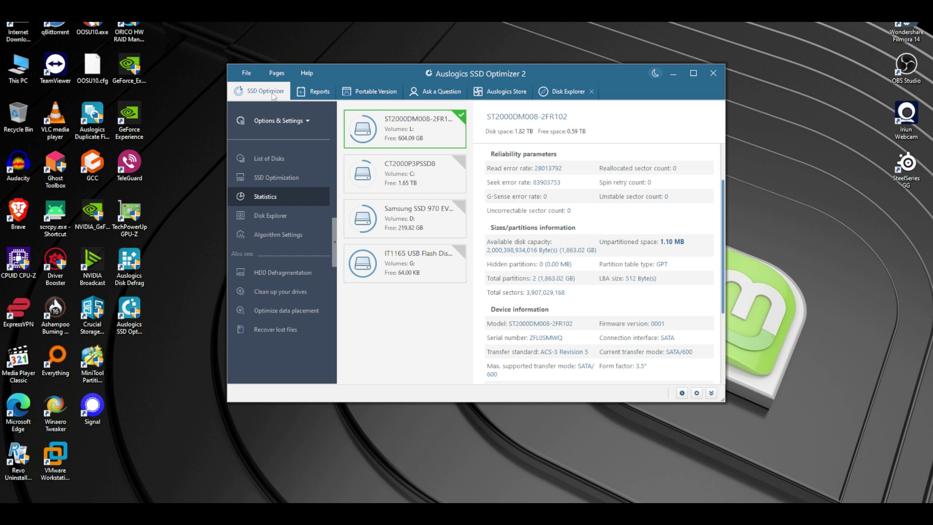
# - Select only the Local 2TB (C:) drive instead of Samsung 500GB (D:) and start optimizing it
pyautogui.click(275, 159)
pyautogui.click(341, 130)
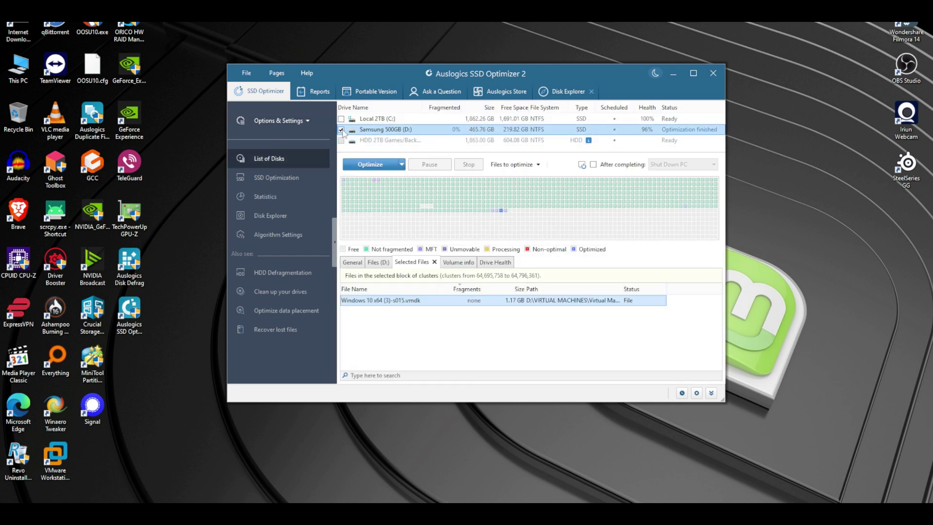
pyautogui.click(341, 119)
pyautogui.click(387, 118)
pyautogui.click(370, 164)
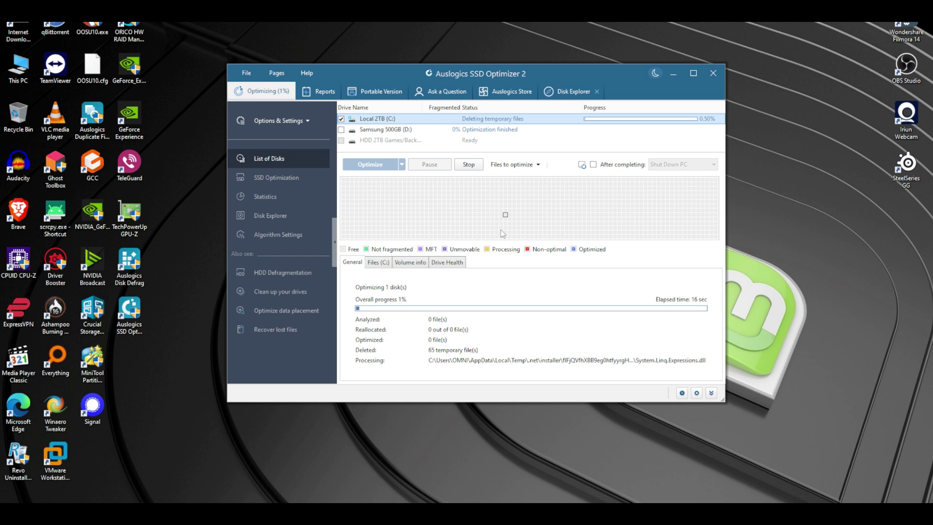
# - View the C: drive's health details, enlarging the window and moving it to the top
pyautogui.click(444, 261)
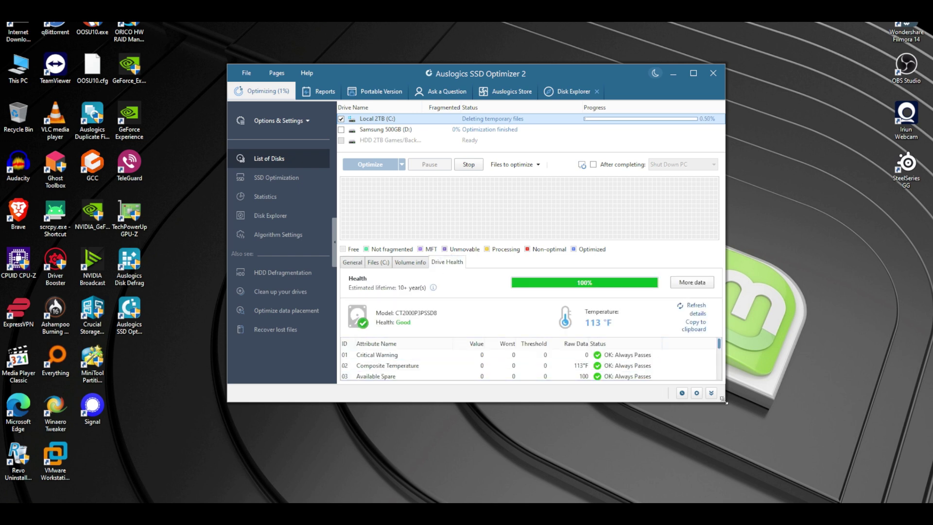
pyautogui.moveTo(724, 400); pyautogui.dragTo(792, 468)
pyautogui.moveTo(583, 73); pyautogui.dragTo(540, 18)
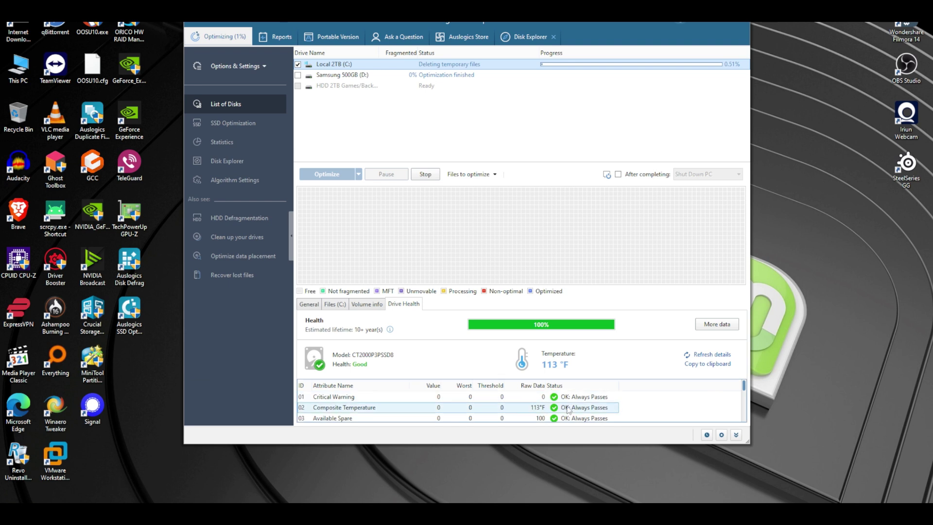
pyautogui.scroll(-5, 568, 408)
pyautogui.scroll(5, 567, 408)
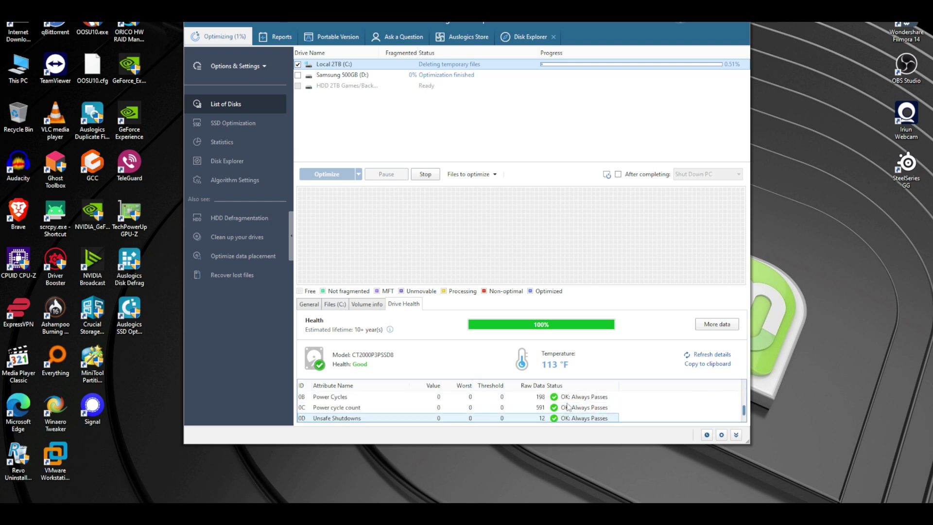
pyautogui.scroll(1, 568, 407)
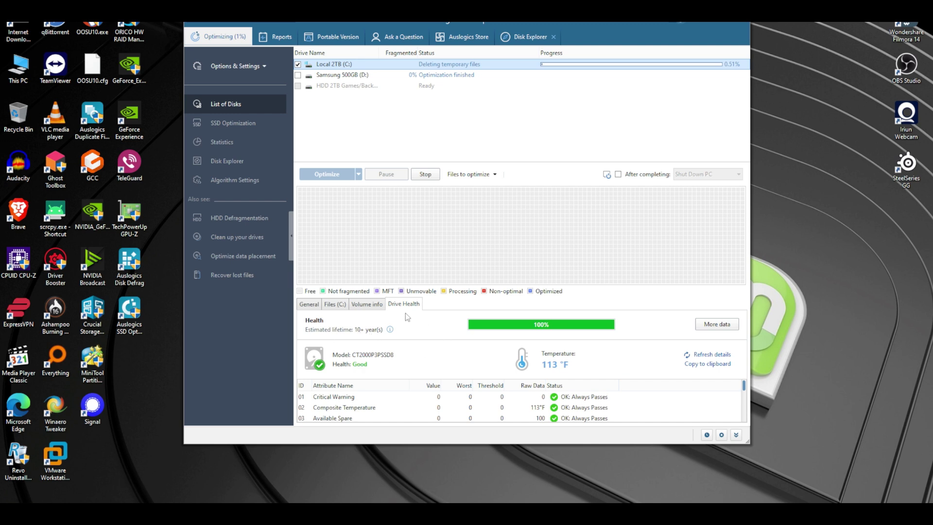
# - Review volume info, fragmented files, summary and CT2000P3PSSD8 statistics, then return to the disk list
pyautogui.click(370, 306)
pyautogui.click(335, 305)
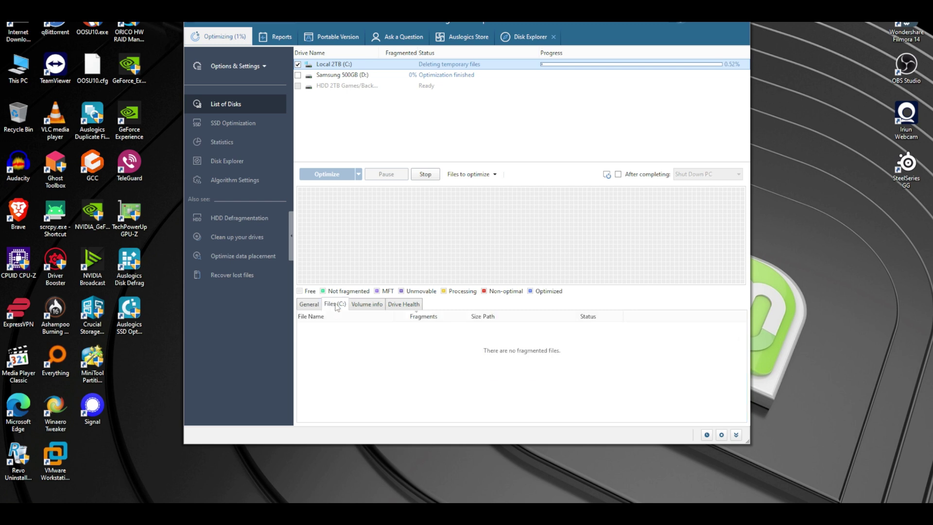
pyautogui.click(309, 304)
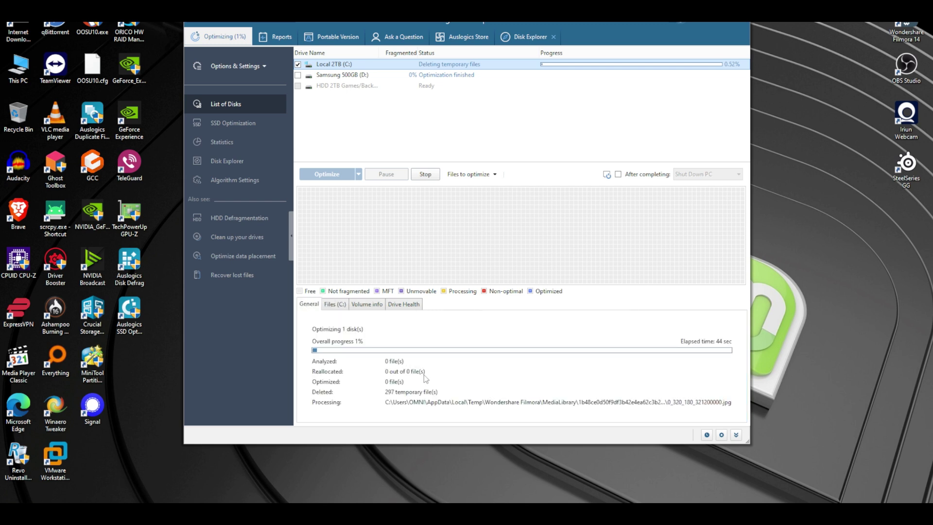
pyautogui.click(401, 306)
pyautogui.click(718, 322)
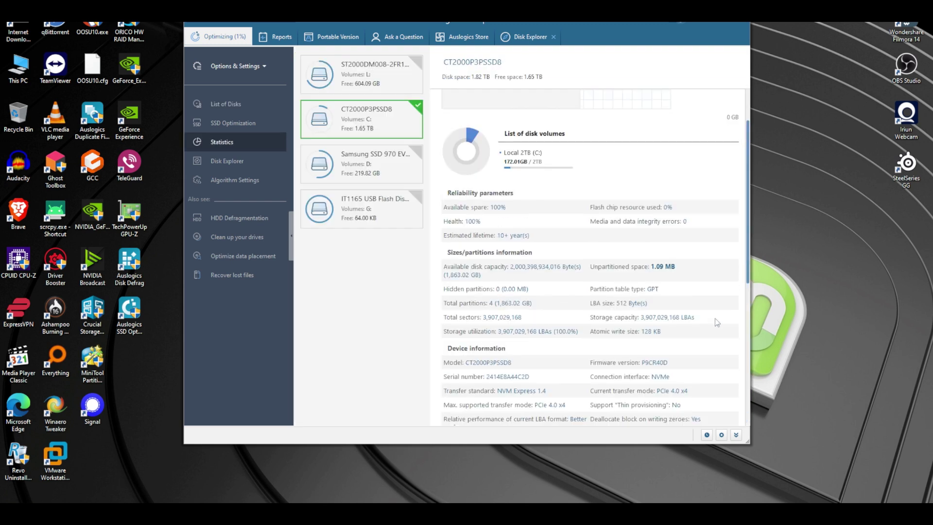
pyautogui.scroll(-3, 573, 302)
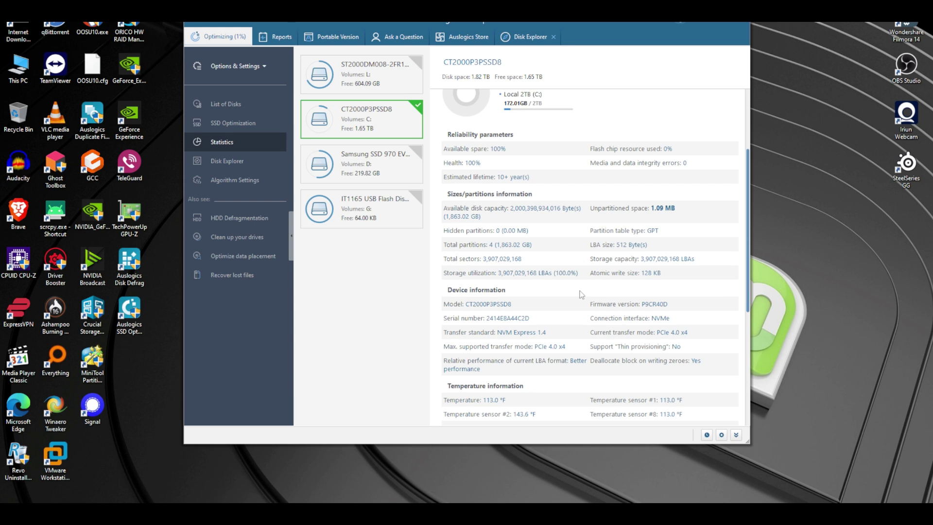
pyautogui.scroll(5, 562, 294)
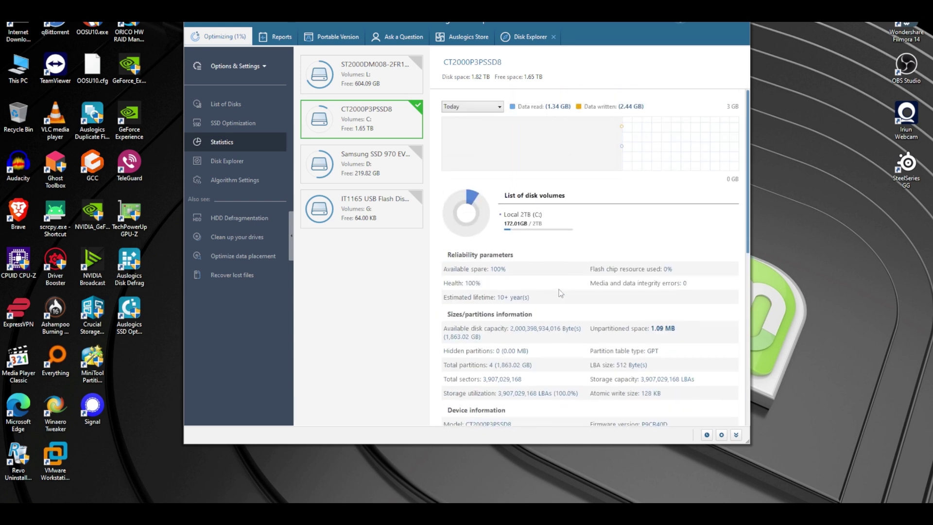
pyautogui.click(227, 103)
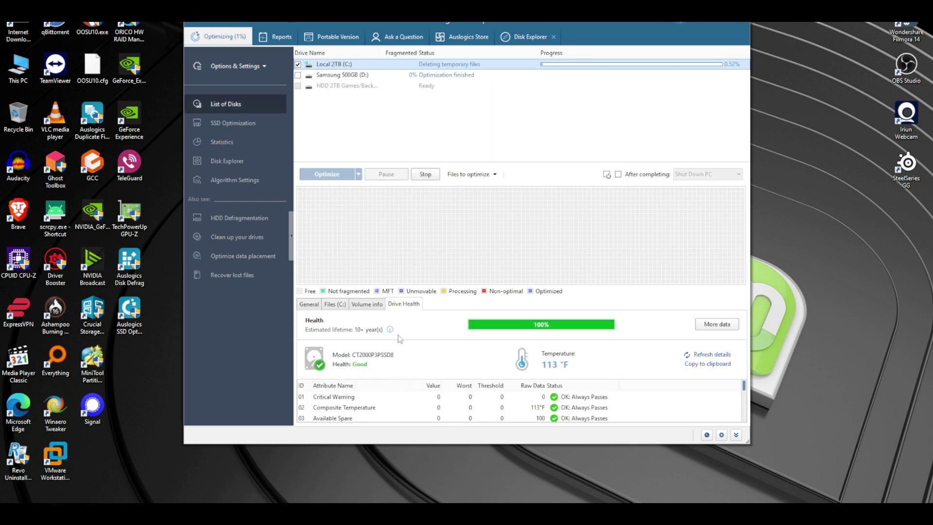
# - Open the detailed optimization report in Brave and scroll down through it
pyautogui.click(315, 304)
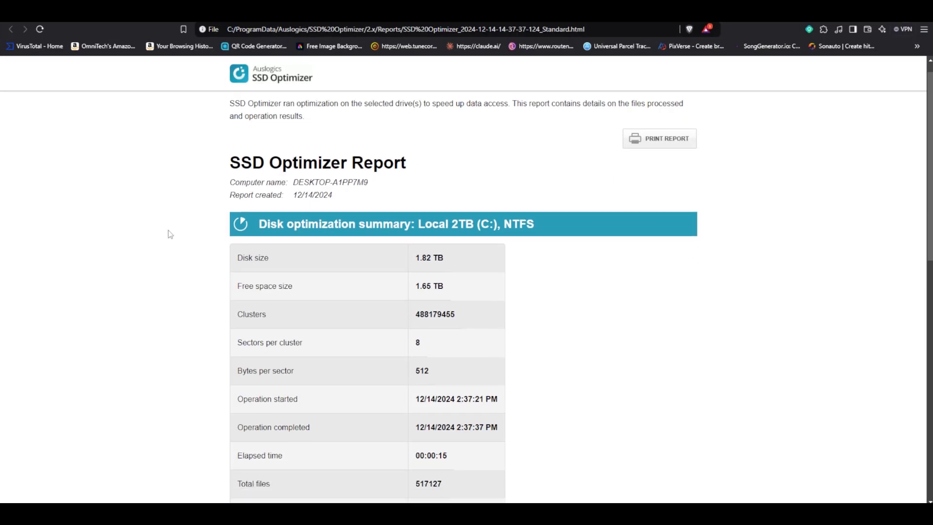
pyautogui.scroll(-2, 170, 234)
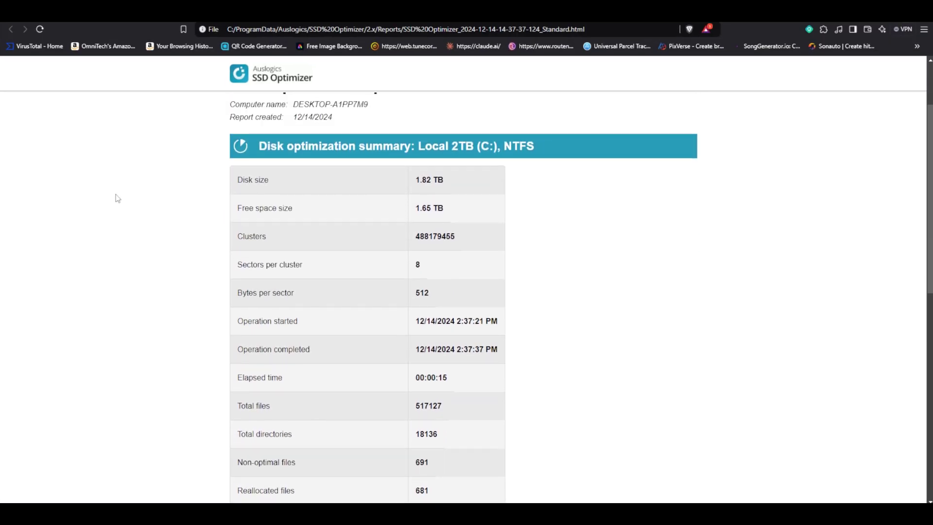
pyautogui.scroll(-1, 117, 198)
pyautogui.scroll(-1, 127, 192)
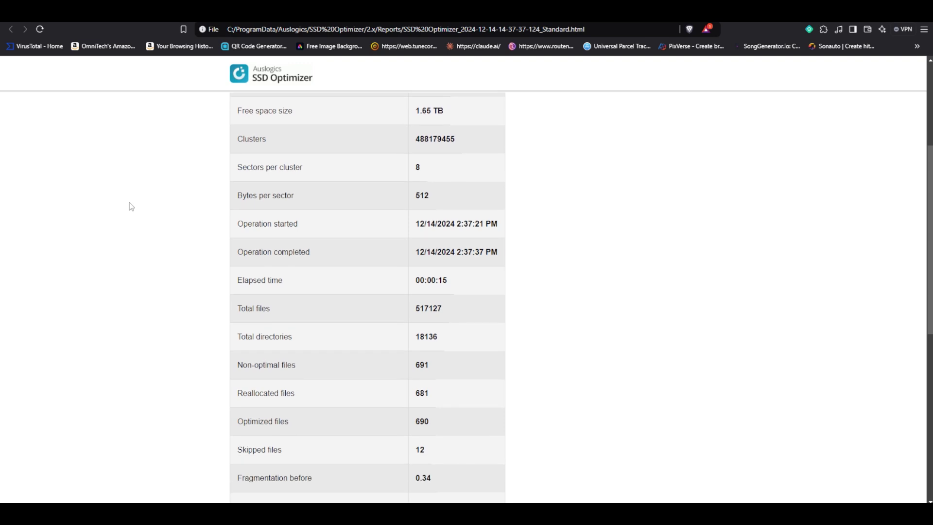
pyautogui.scroll(-2, 132, 210)
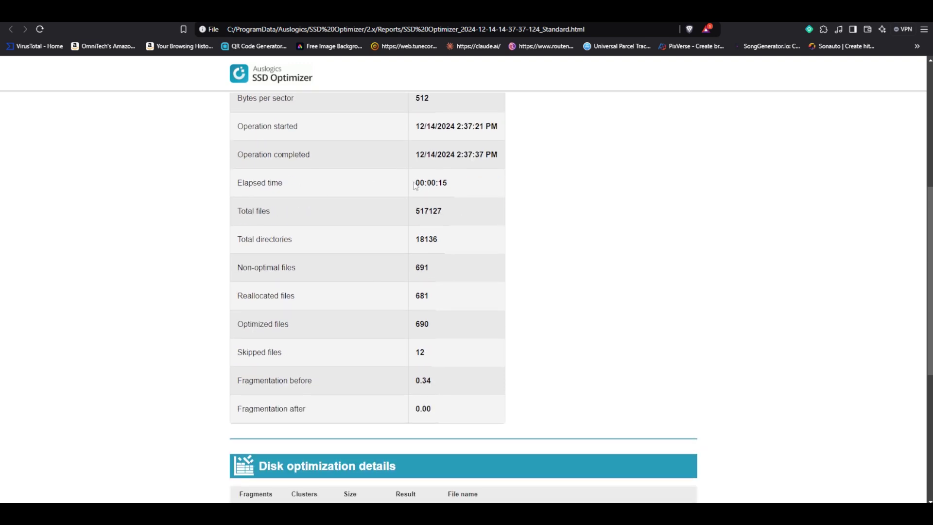
# - Highlight the 00:00:15 elapsed time and report rows through Reallocated files, then clear the selection
pyautogui.tripleClick(445, 183)
pyautogui.moveTo(456, 260); pyautogui.dragTo(229, 280)
pyautogui.moveTo(429, 307); pyautogui.dragTo(144, 294)
pyautogui.click(180, 280)
pyautogui.scroll(-4, 153, 263)
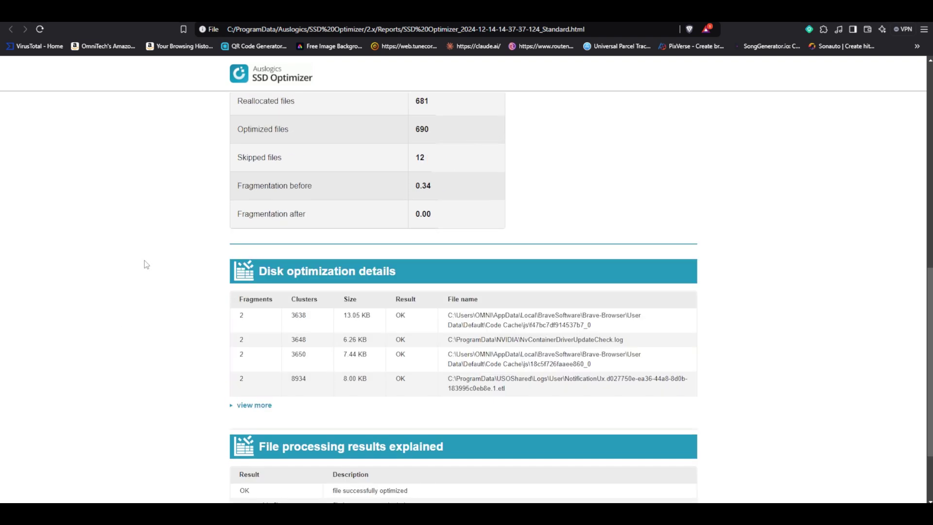
pyautogui.scroll(-2, 147, 263)
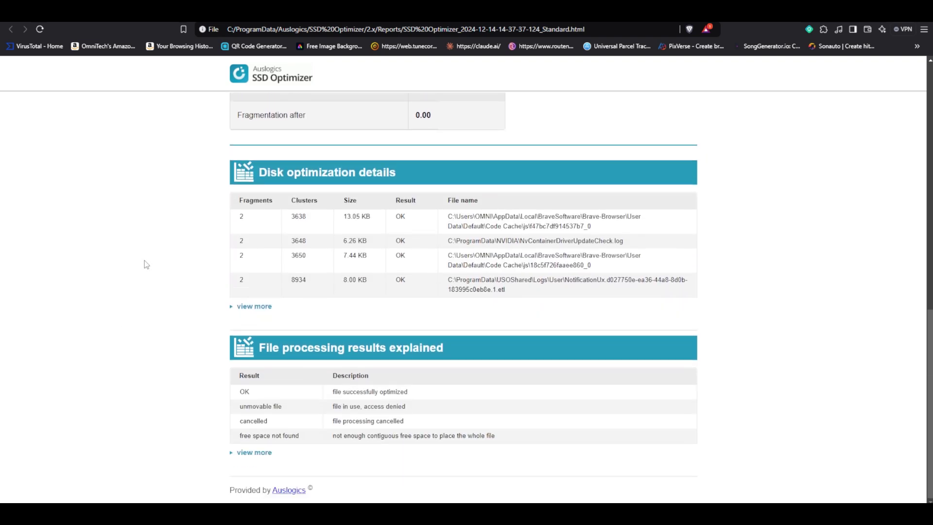
pyautogui.scroll(11, 146, 264)
# - Close the report and inspect files in optimized and unmovable map blocks, including pagefile.sys
pyautogui.click(914, 22)
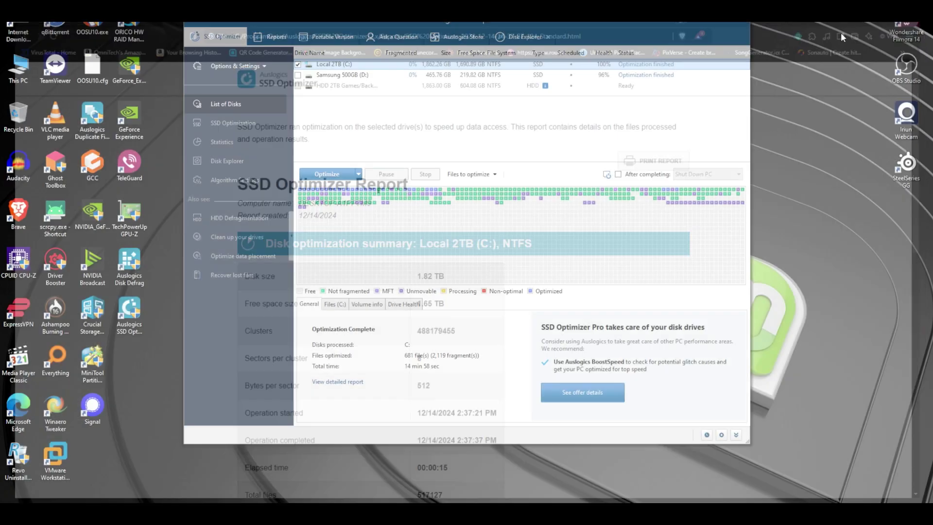
pyautogui.click(406, 191)
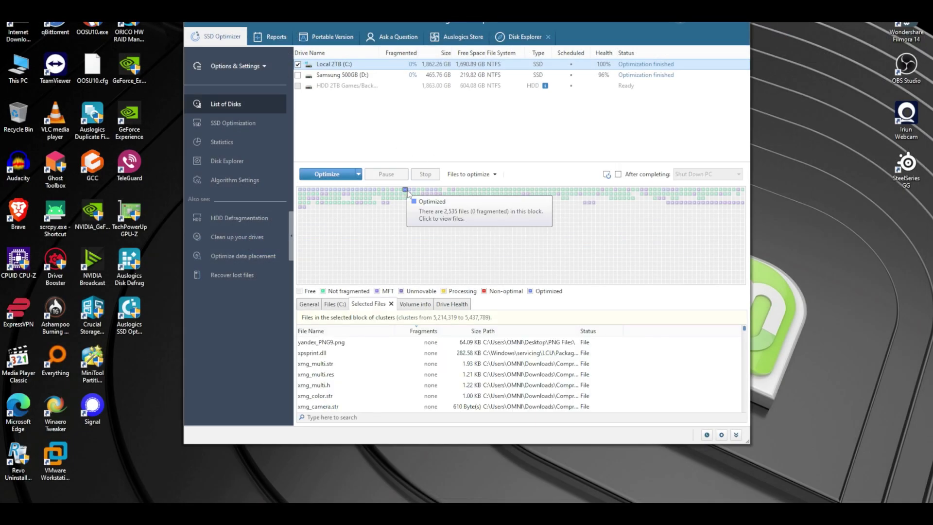
pyautogui.click(384, 203)
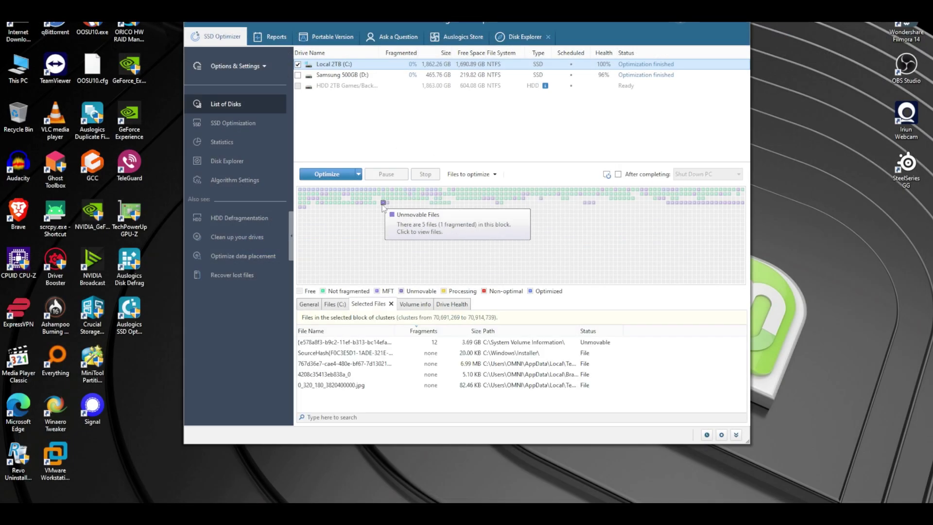
pyautogui.click(680, 203)
pyautogui.click(345, 344)
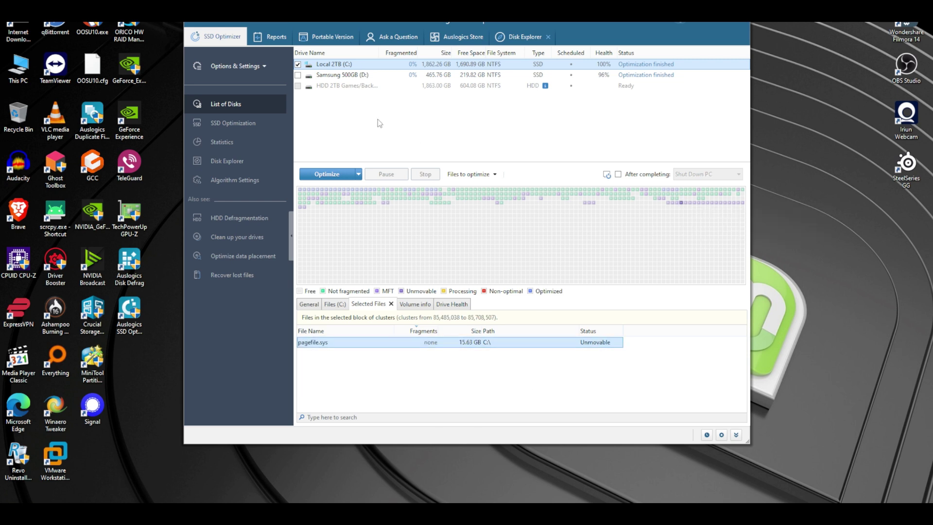
# - Confirm SSD optimization is enabled on its status page, then exit SSD Optimizer
pyautogui.click(217, 129)
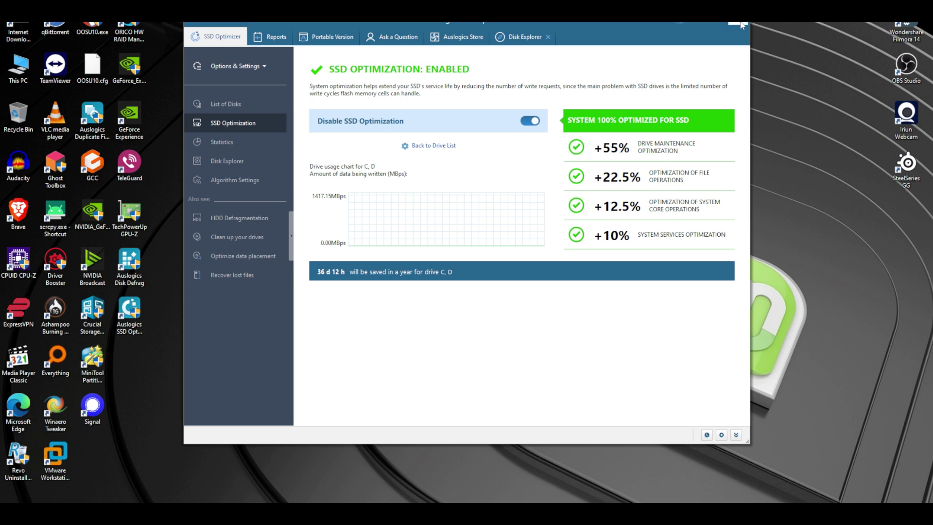
pyautogui.click(740, 25)
pyautogui.click(506, 231)
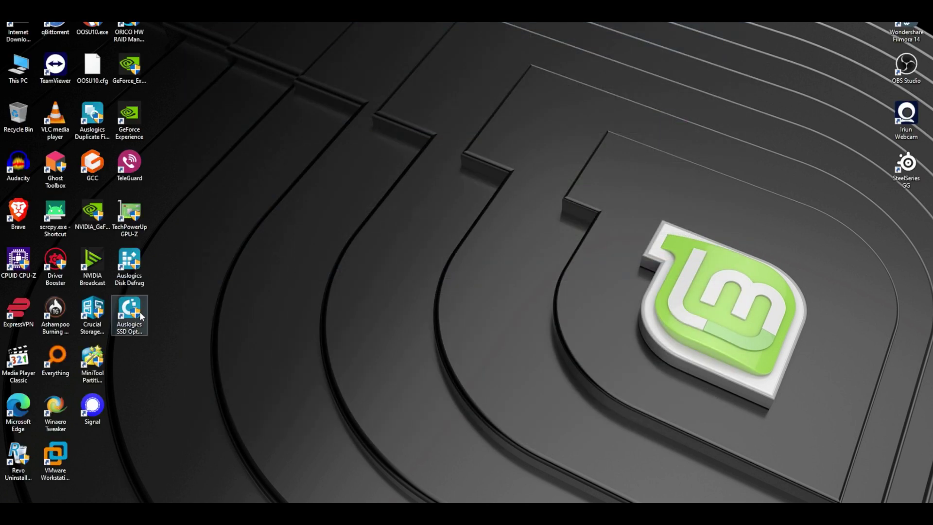
# - Launch Auslogics Disk Defrag and run Defrag & Optimize on the 2TB hard drive
pyautogui.doubleClick(130, 268)
pyautogui.moveTo(509, 97); pyautogui.dragTo(518, 84)
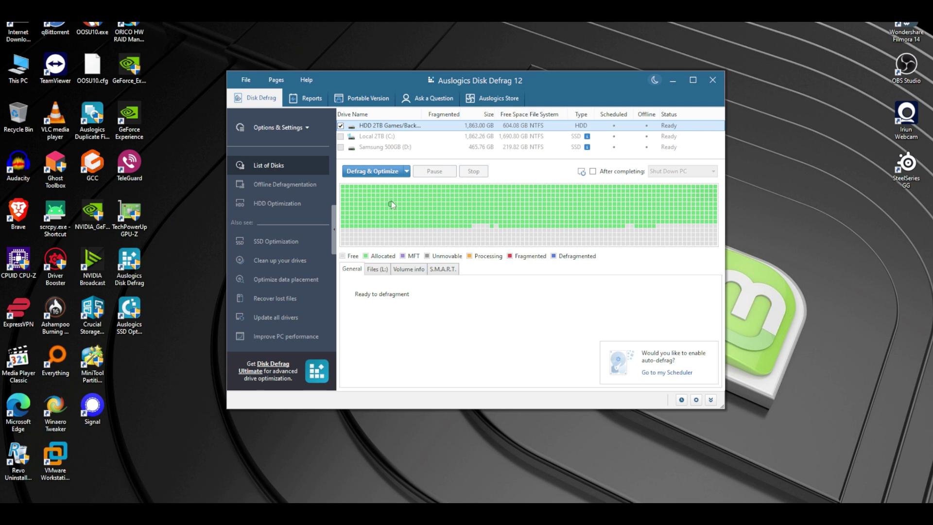
pyautogui.click(365, 172)
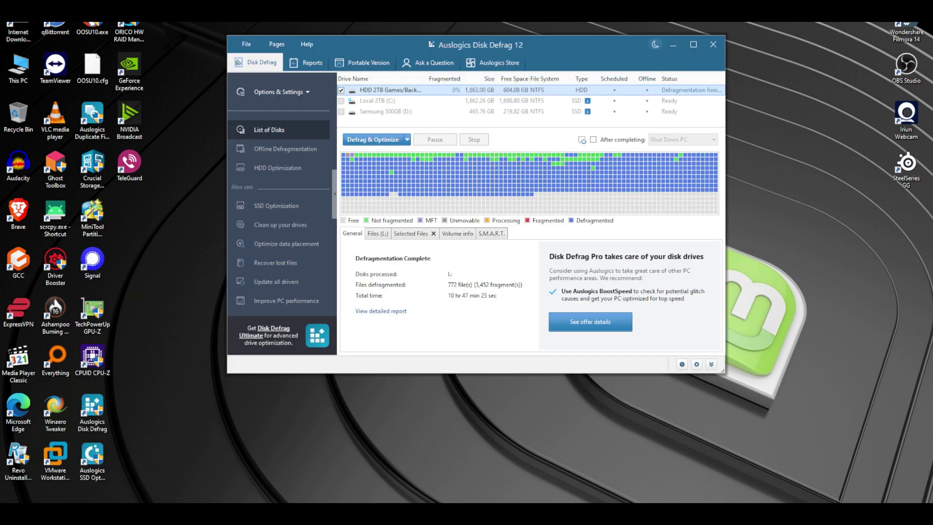
# - Move the Disk Defrag window right while the 2TB drive finishes defragmenting
pyautogui.moveTo(424, 40); pyautogui.dragTo(447, 48)
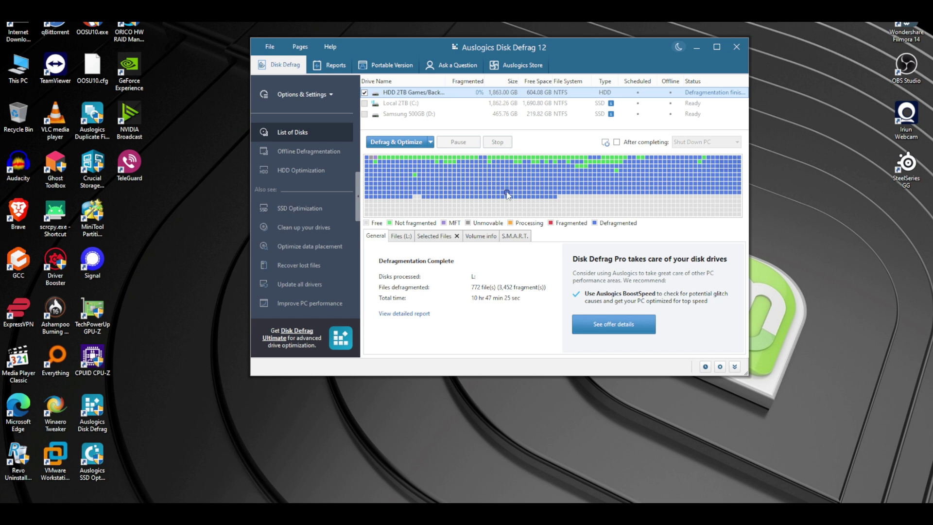
pyautogui.moveTo(555, 45); pyautogui.dragTo(519, 74)
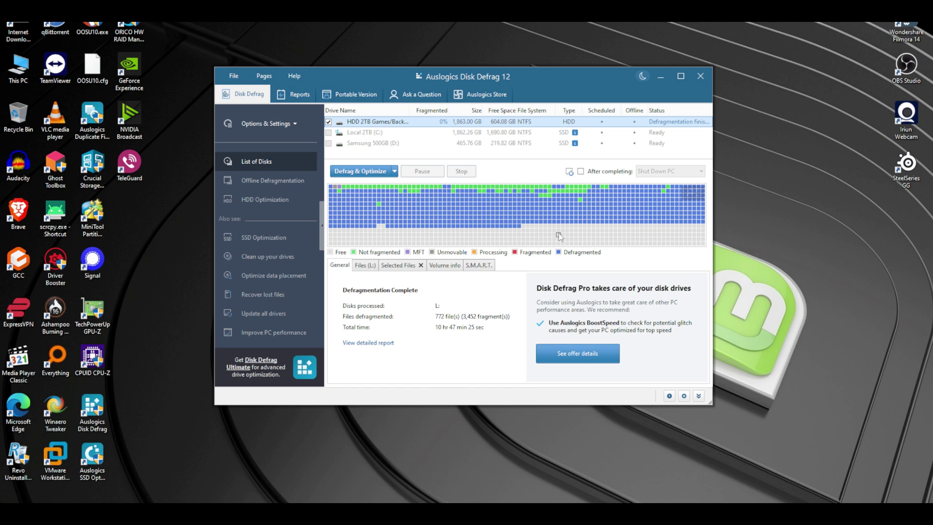
# - Review the offline defragmentation options, leave them switched off, and return to the disk list
pyautogui.moveTo(560, 236)
pyautogui.click(257, 182)
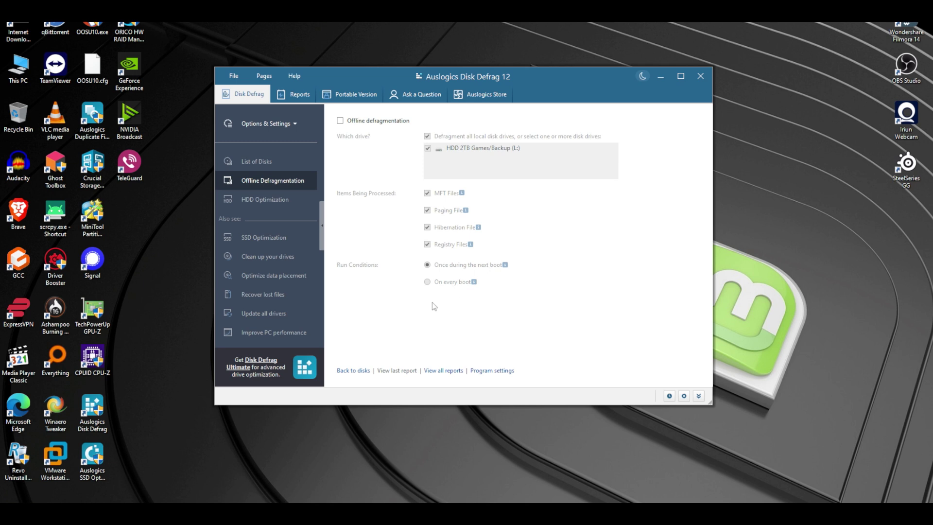
pyautogui.click(340, 121)
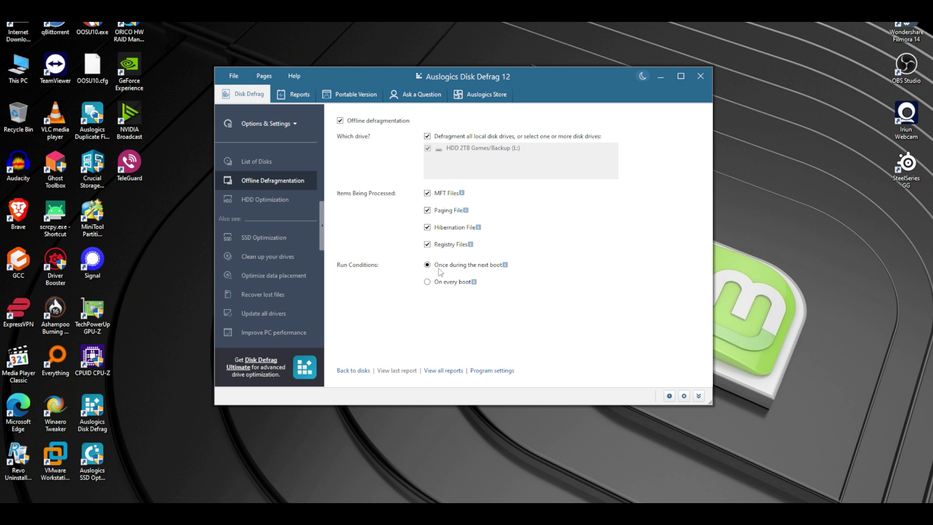
pyautogui.click(341, 121)
pyautogui.click(270, 162)
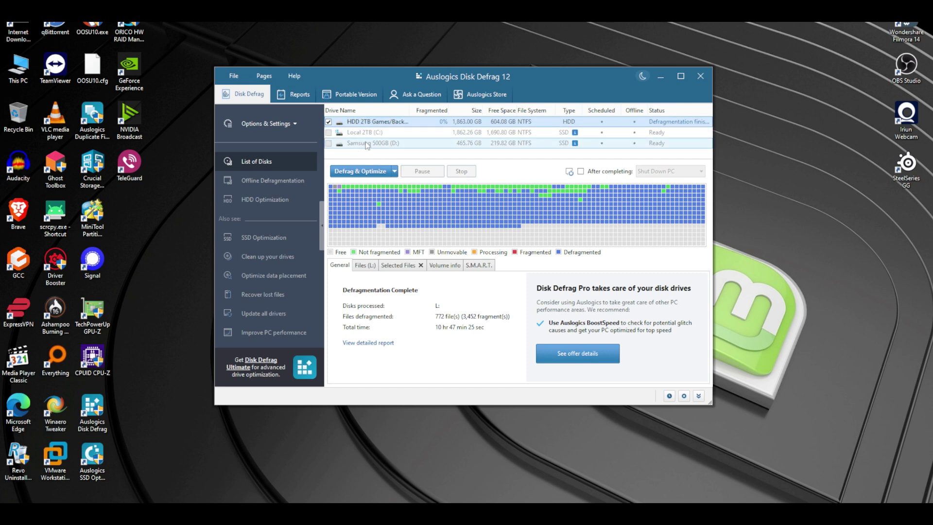
# - Switch on HDD optimization from the HDD Optimization page
pyautogui.click(360, 174)
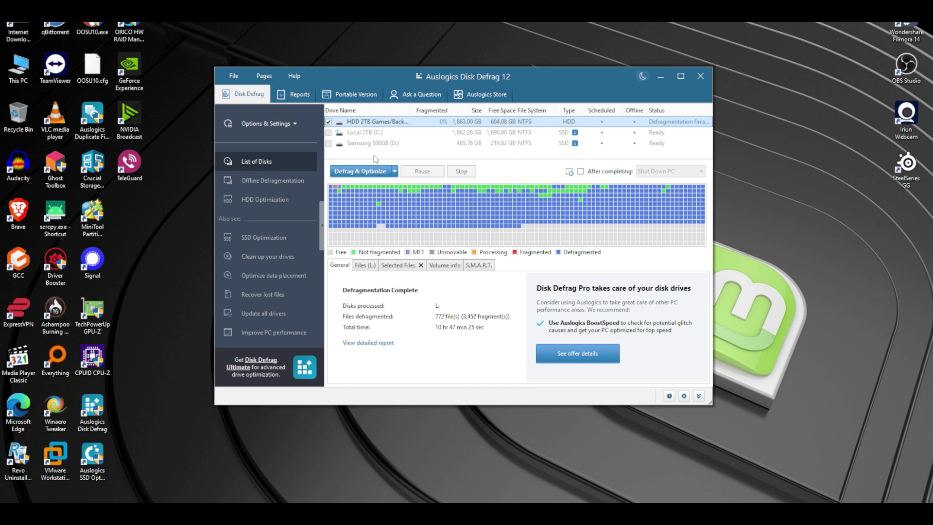
pyautogui.click(261, 201)
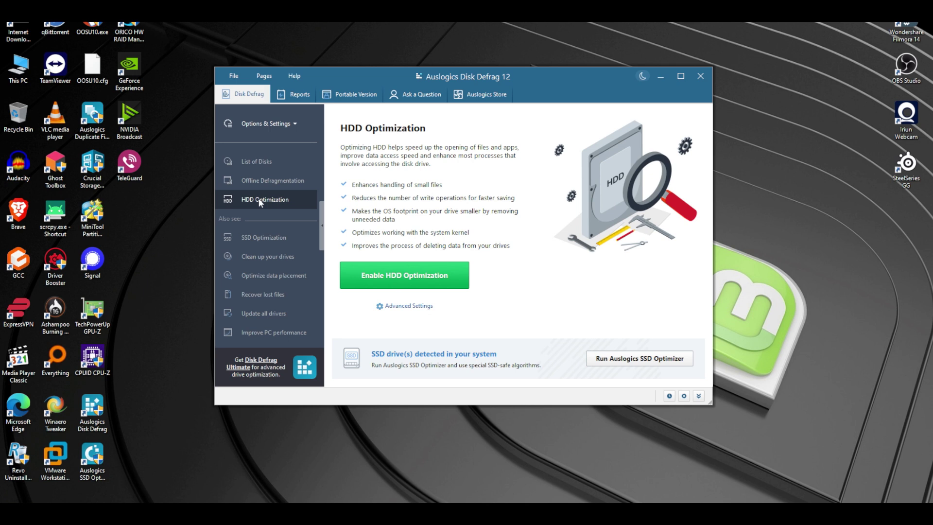
pyautogui.click(453, 265)
pyautogui.click(242, 162)
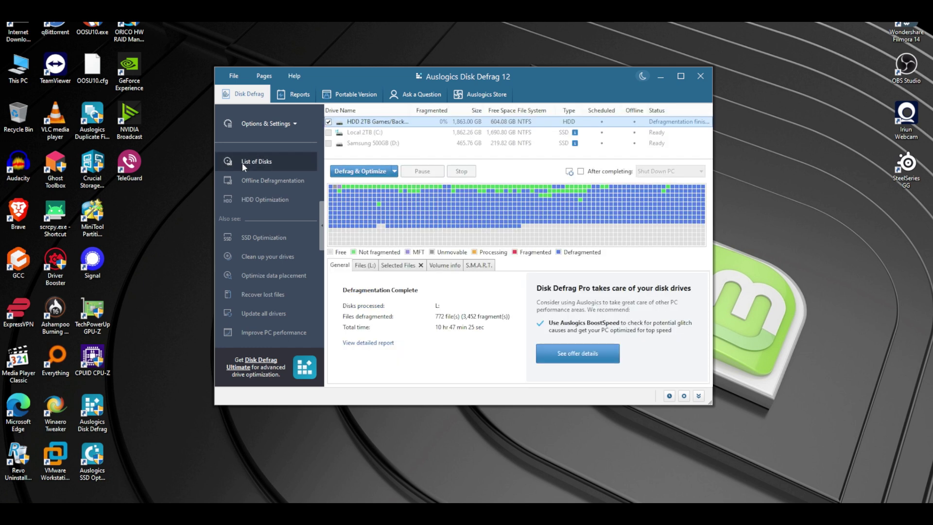
pyautogui.click(279, 203)
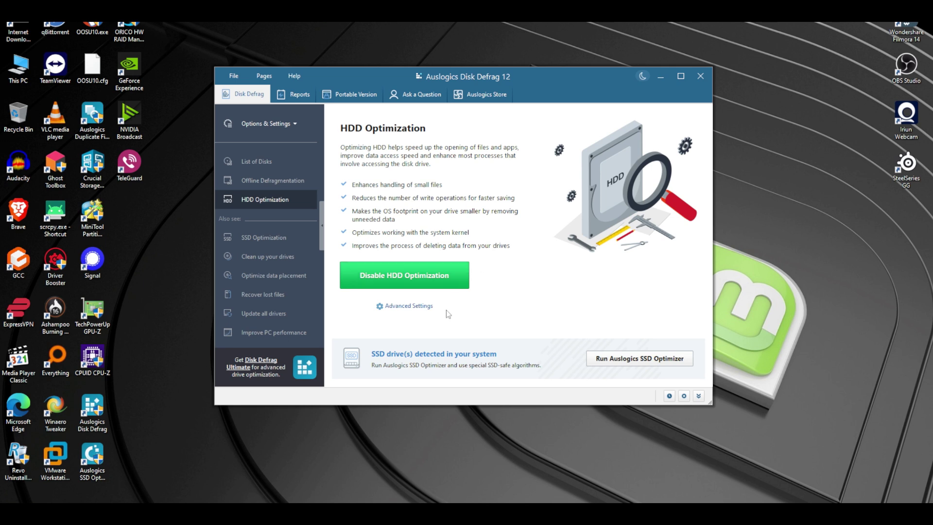
# - Scroll through the advanced HDD Optimization Tweaks and close them without changes
pyautogui.click(408, 305)
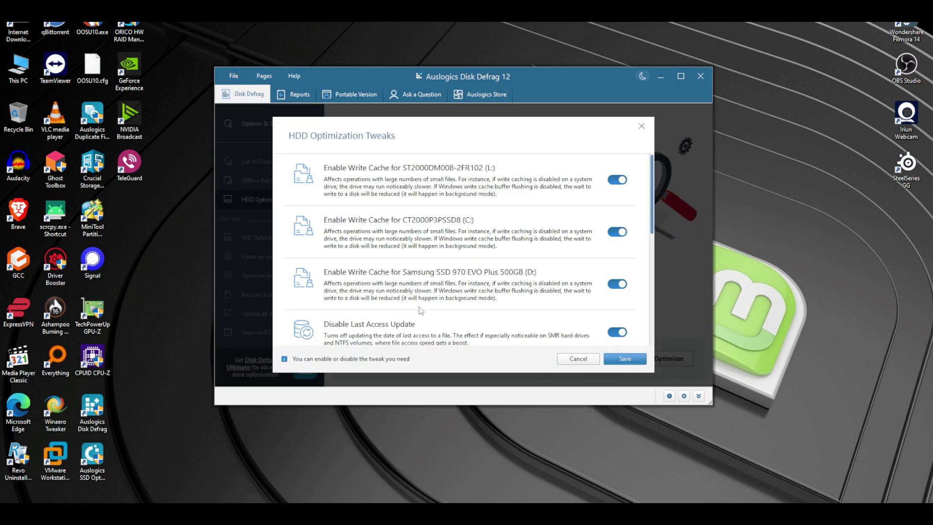
pyautogui.scroll(-5, 442, 260)
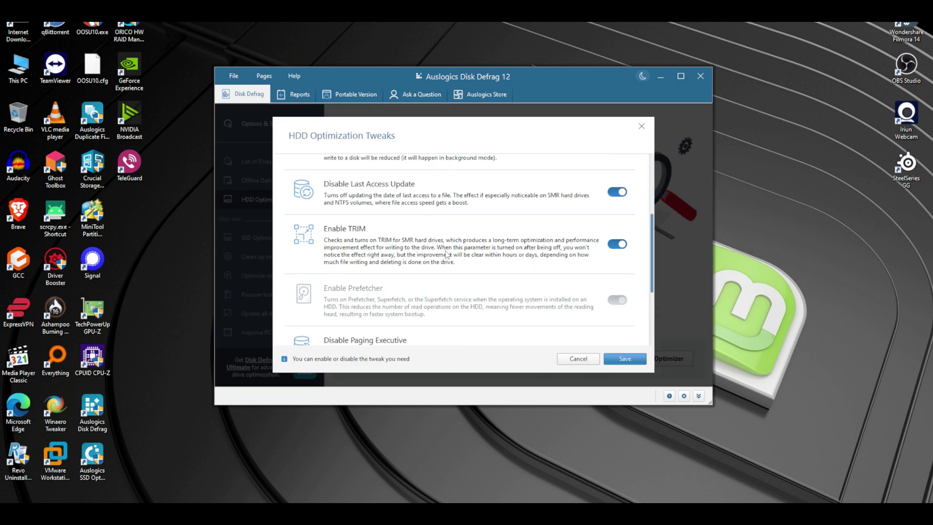
pyautogui.scroll(-1, 447, 253)
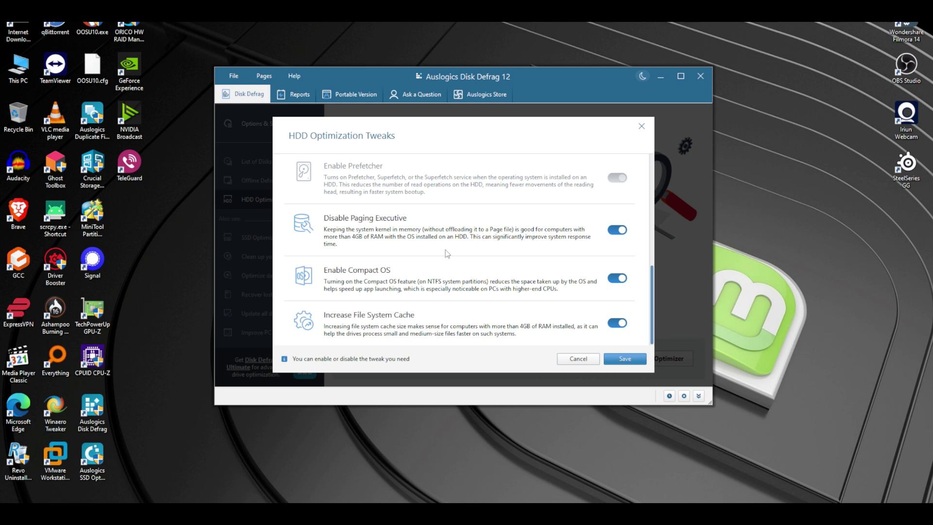
pyautogui.scroll(6, 447, 253)
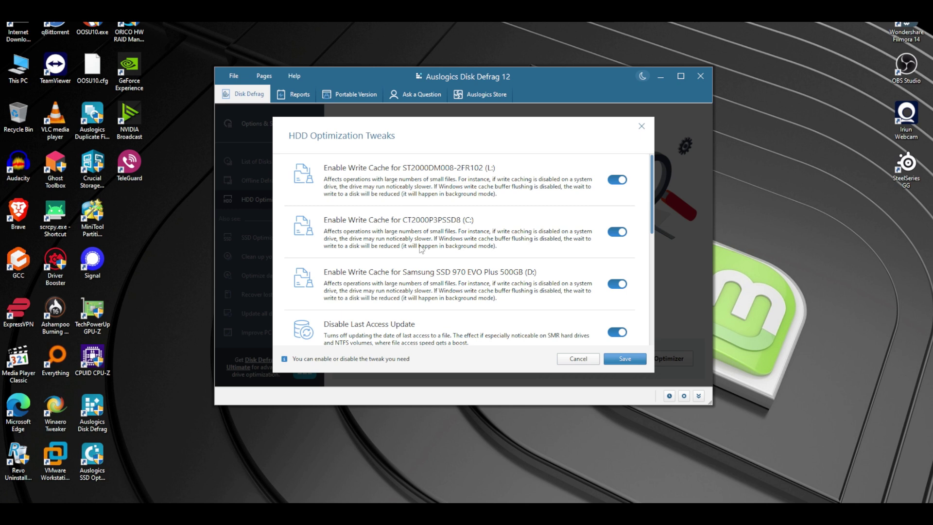
pyautogui.scroll(-3, 421, 249)
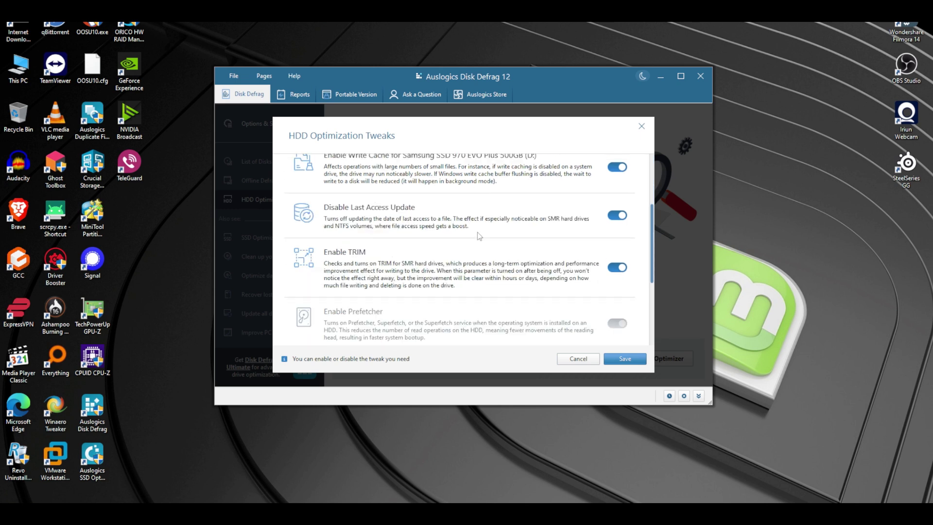
pyautogui.click(642, 126)
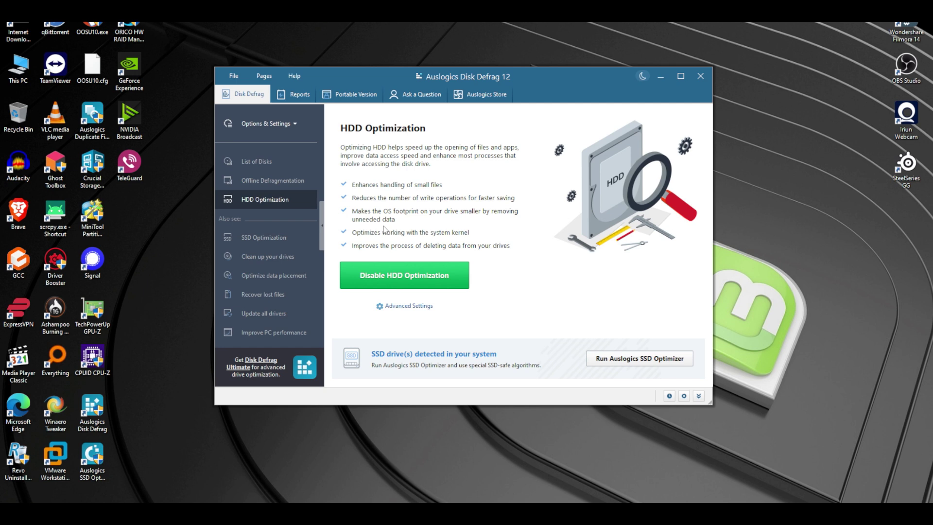
# - Show the hard drive's S.M.A.R.T. data full-screen and scroll down the attribute table
pyautogui.click(259, 162)
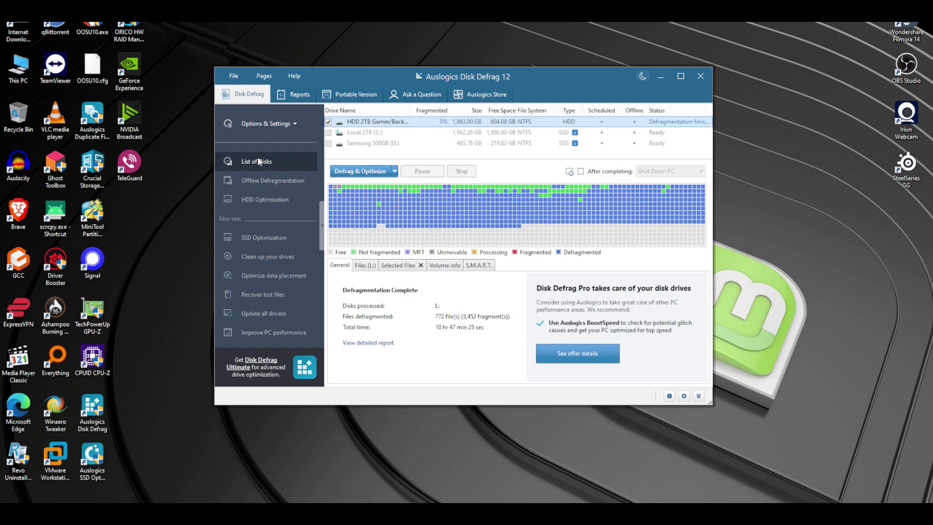
pyautogui.click(478, 265)
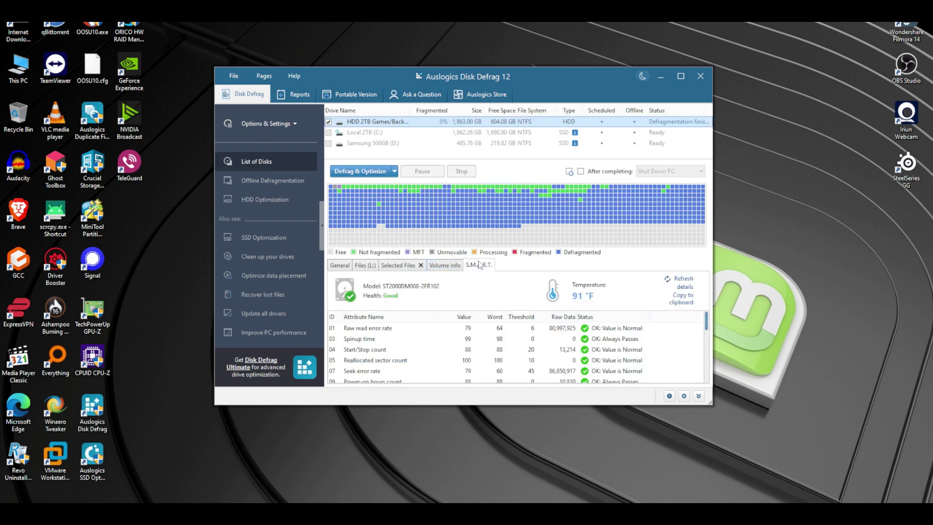
pyautogui.moveTo(708, 402); pyautogui.dragTo(710, 480)
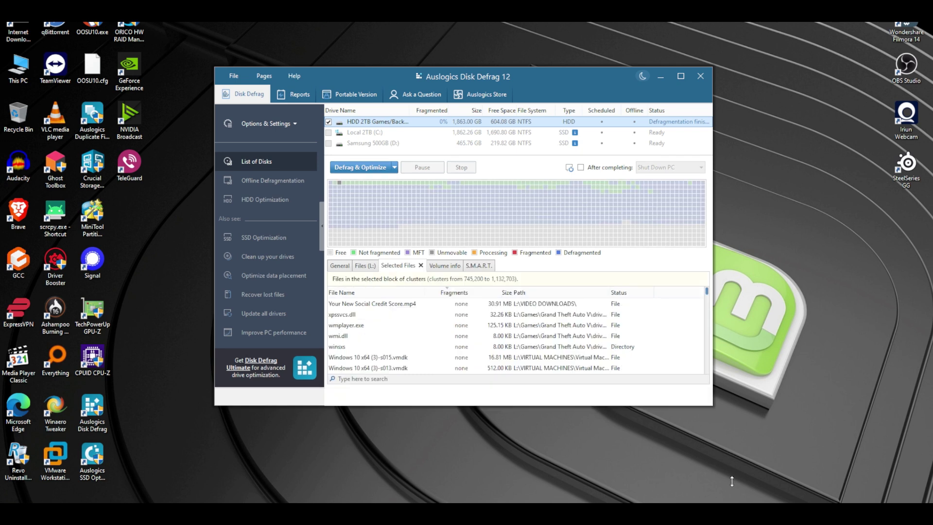
pyautogui.click(681, 77)
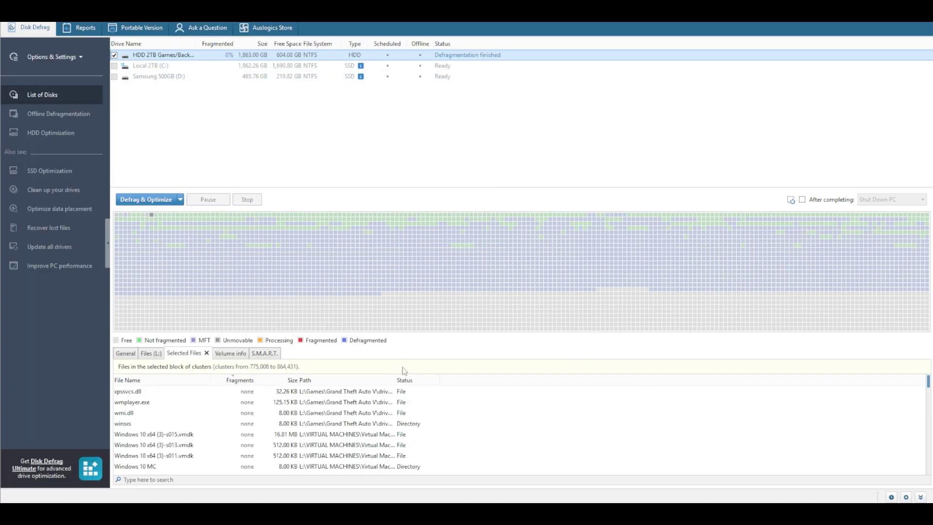
pyautogui.scroll(-2, 348, 423)
pyautogui.scroll(-2, 348, 422)
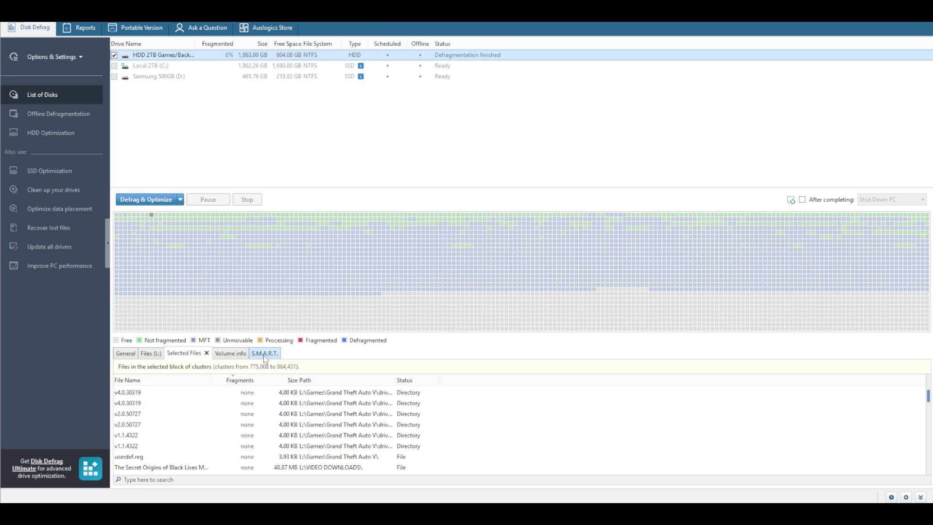
pyautogui.click(265, 354)
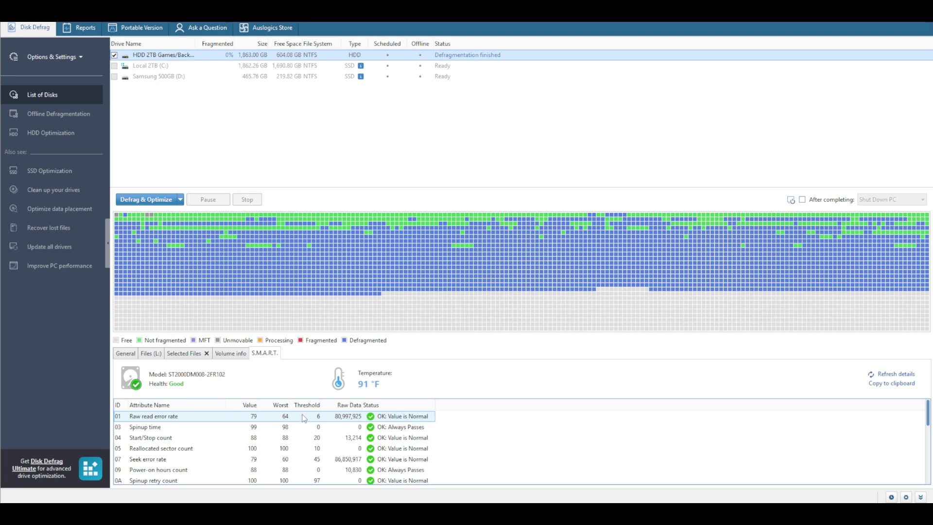
pyautogui.scroll(-4, 305, 420)
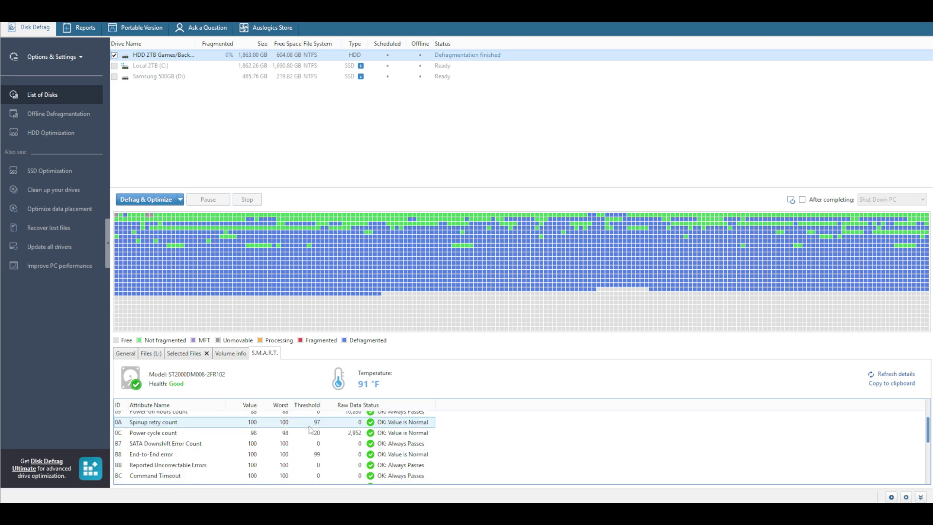
pyautogui.scroll(-3, 311, 429)
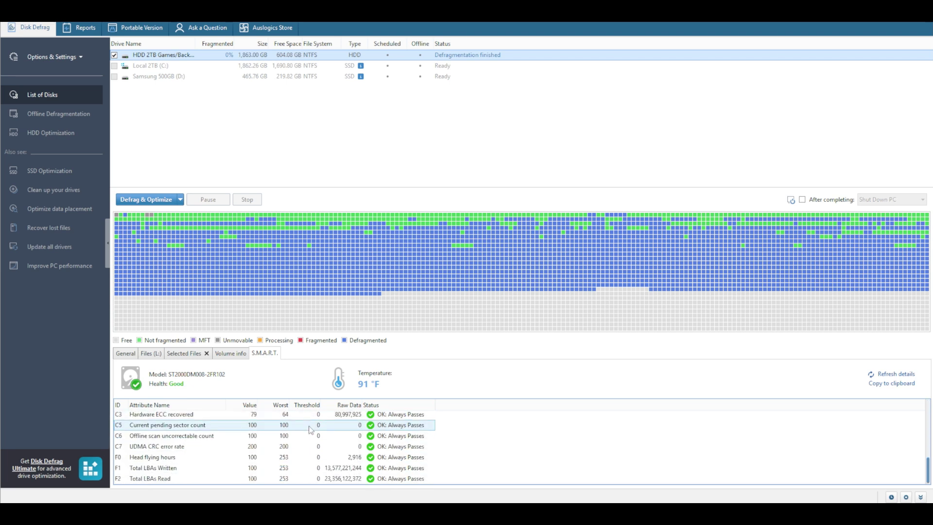
# - Select Head flying hours, Total LBAs Written/Read and Offline scan uncorrectable attributes
pyautogui.click(392, 458)
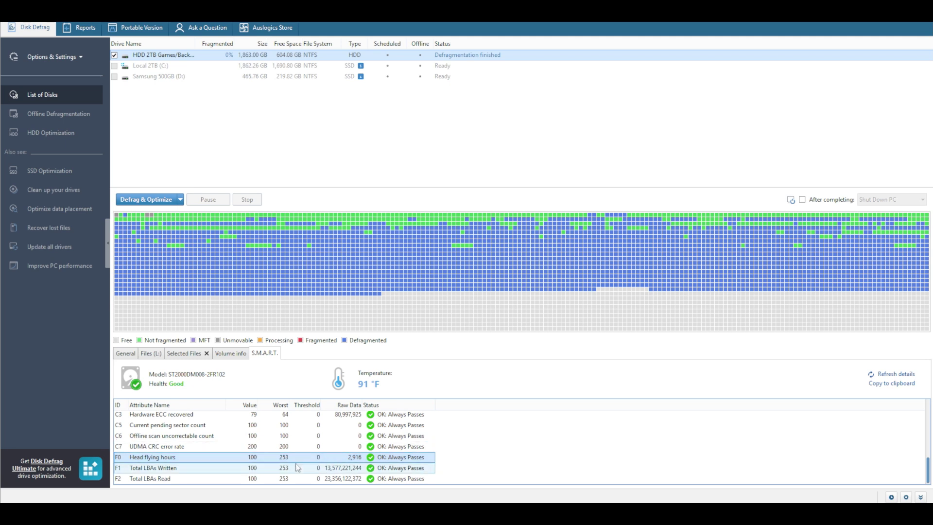
pyautogui.click(186, 468)
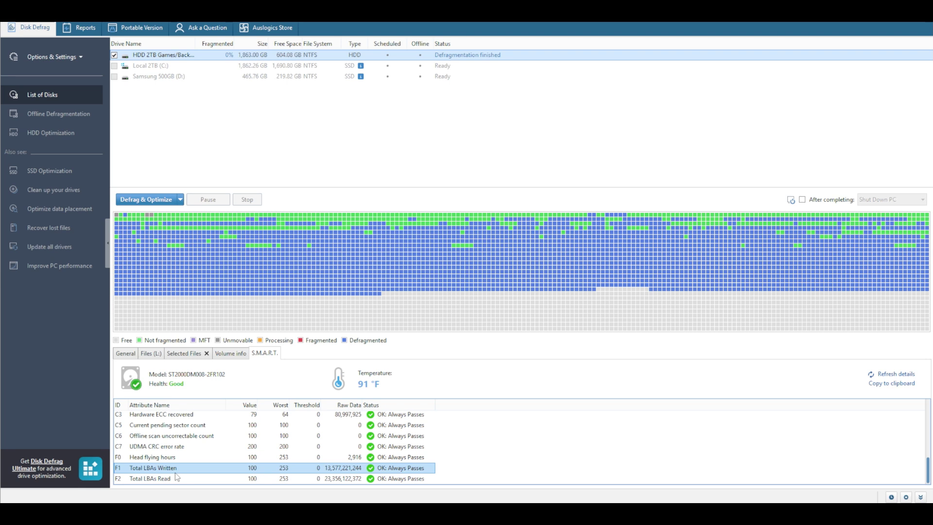
pyautogui.click(183, 479)
pyautogui.click(229, 468)
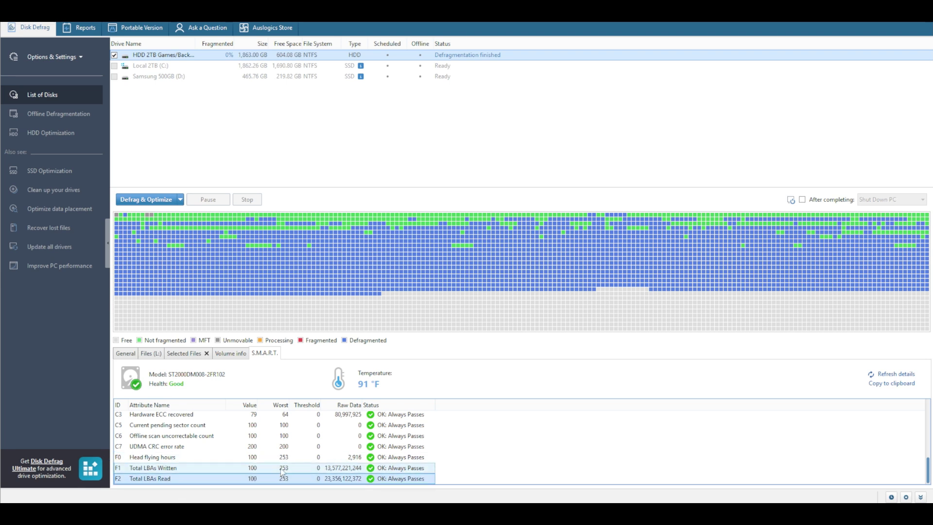
pyautogui.click(264, 469)
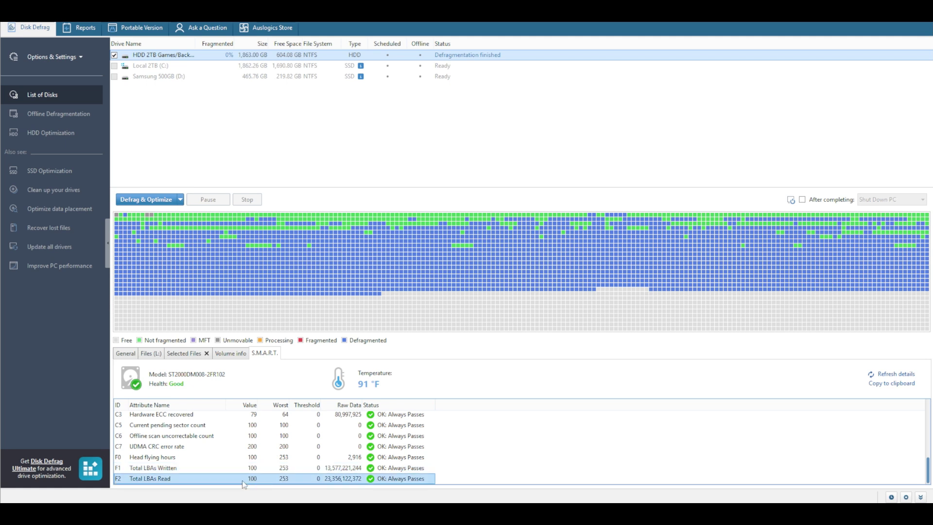
pyautogui.scroll(1, 217, 458)
pyautogui.click(216, 459)
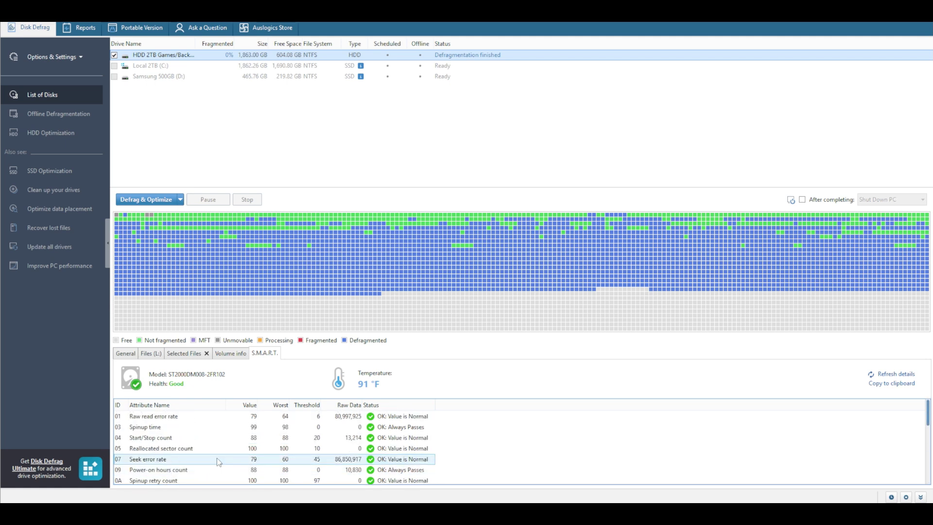
pyautogui.scroll(5, 217, 457)
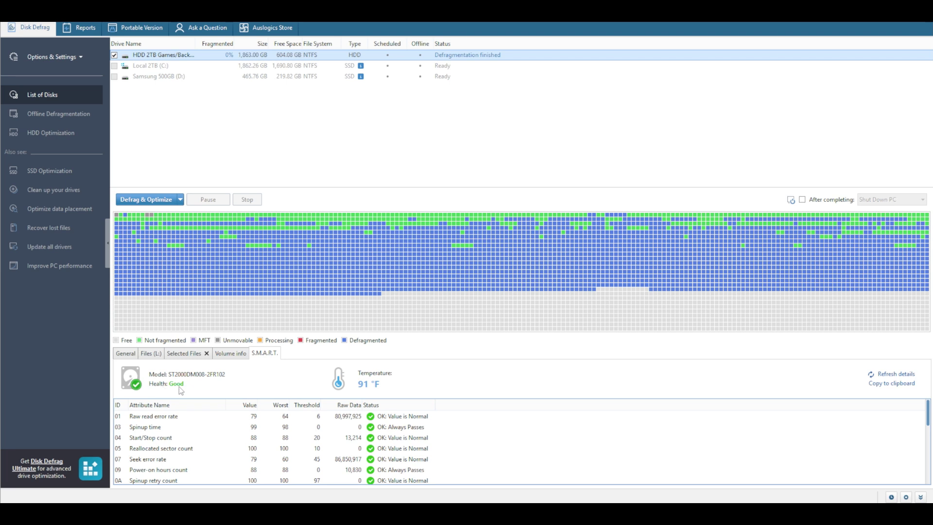
pyautogui.click(230, 353)
pyautogui.scroll(-5, 306, 430)
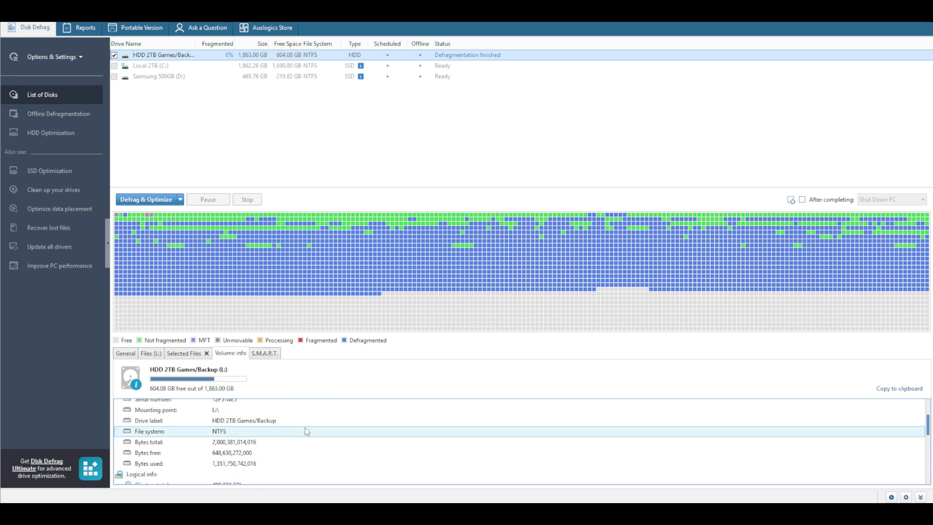
pyautogui.scroll(-5, 306, 436)
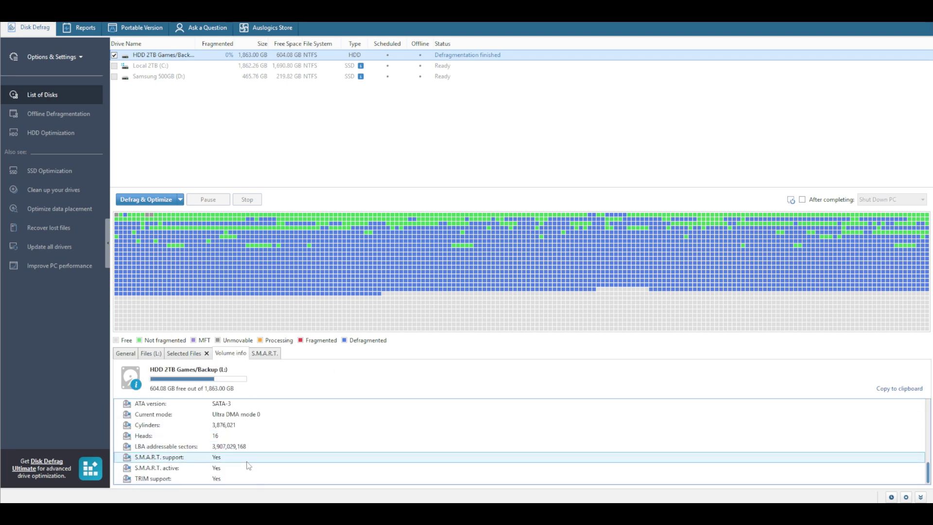
pyautogui.scroll(10, 271, 454)
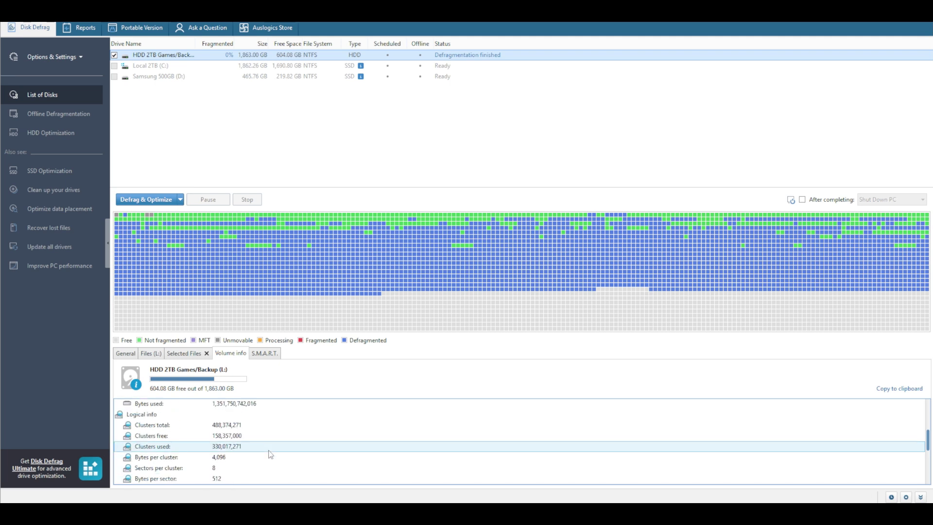
pyautogui.click(184, 355)
pyautogui.scroll(-5, 294, 436)
pyautogui.scroll(-10, 294, 436)
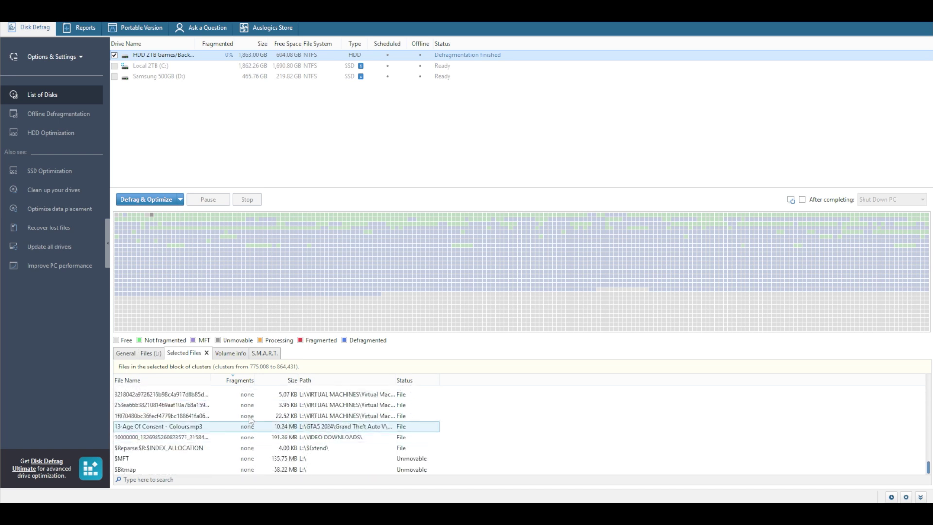
pyautogui.click(150, 354)
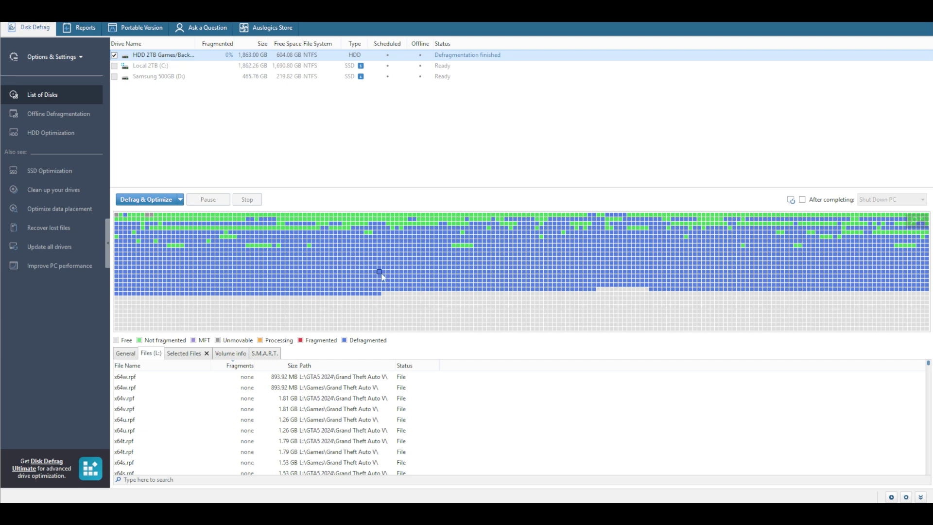
# - Read a cluster map block's info, then restore the window from maximized
pyautogui.moveTo(399, 281)
pyautogui.moveTo(459, 24)
pyautogui.mouseDown()
pyautogui.moveTo(461, 70)
pyautogui.moveTo(457, 42)
pyautogui.mouseUp()
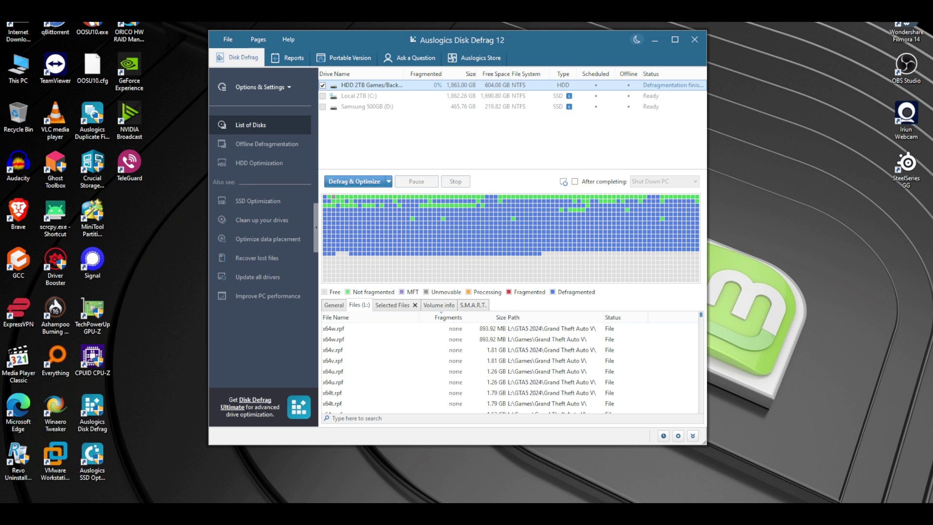
# - Show the Reports tab with CPU, disk, network and memory charts
pyautogui.click(288, 58)
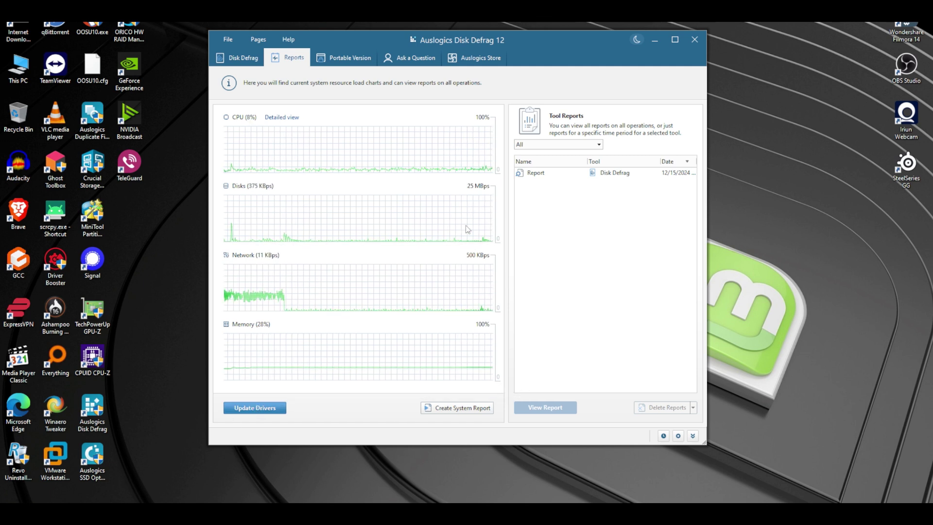
# - Browse the Auslogics Store product list, then return to Disk Defrag with its actions menu open
pyautogui.click(464, 62)
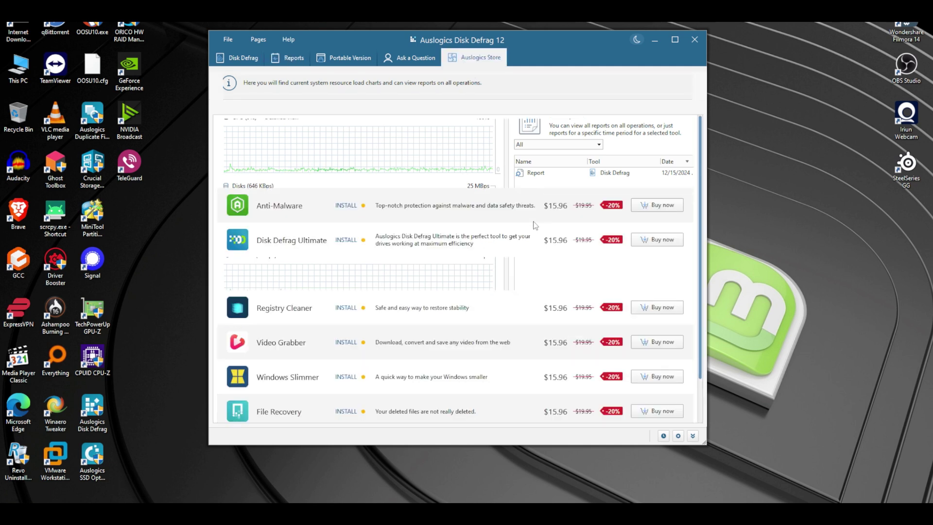
pyautogui.scroll(-1, 381, 222)
pyautogui.scroll(1, 381, 223)
pyautogui.scroll(-1, 382, 222)
pyautogui.scroll(1, 381, 226)
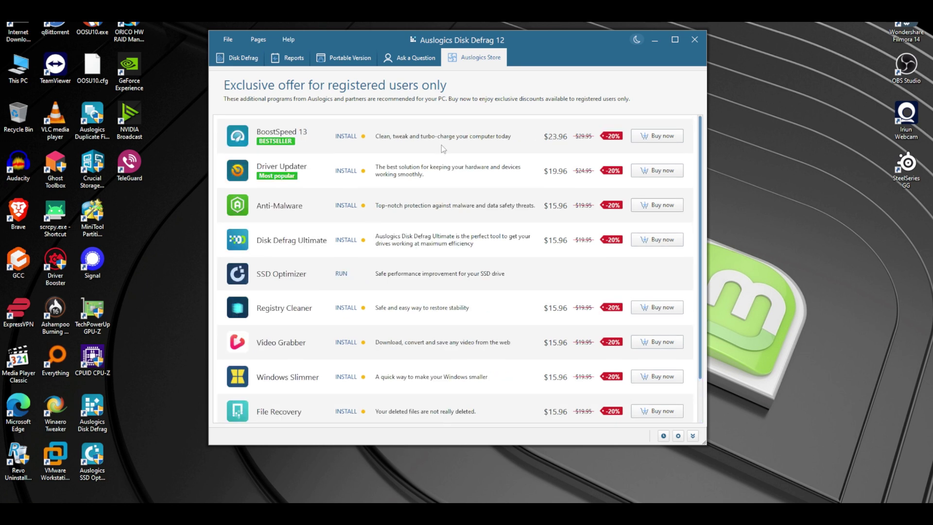
pyautogui.click(240, 57)
pyautogui.click(255, 88)
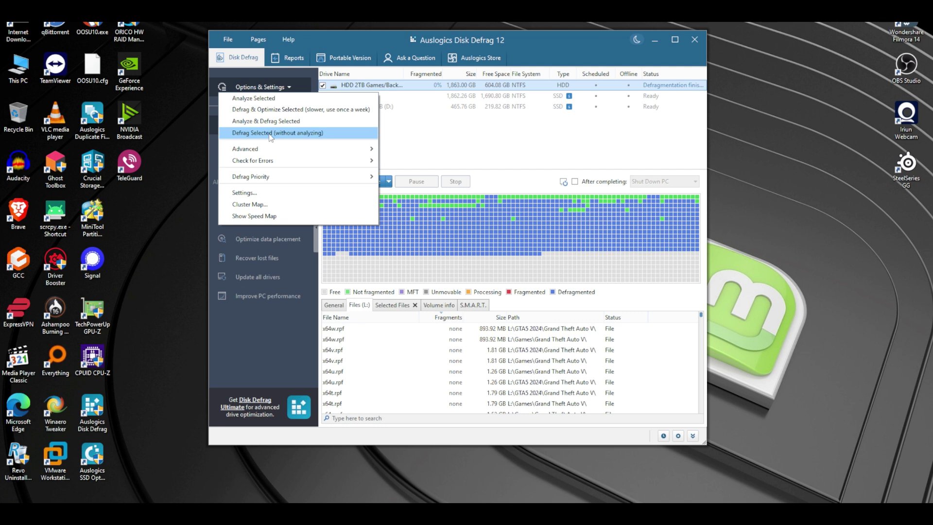
# - Look through the Advanced, Check for Errors and Defrag Priority submenus, then open Settings on Cluster Map
pyautogui.moveTo(306, 153)
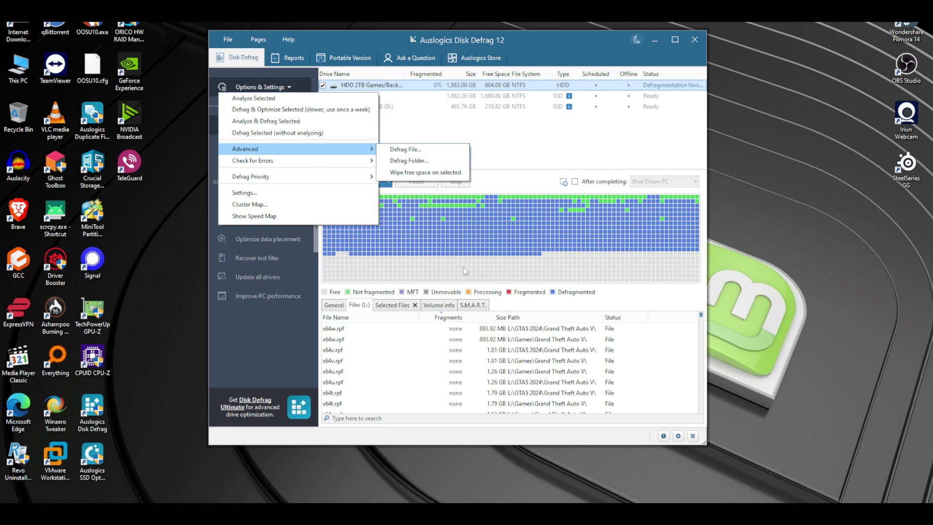
pyautogui.moveTo(271, 161)
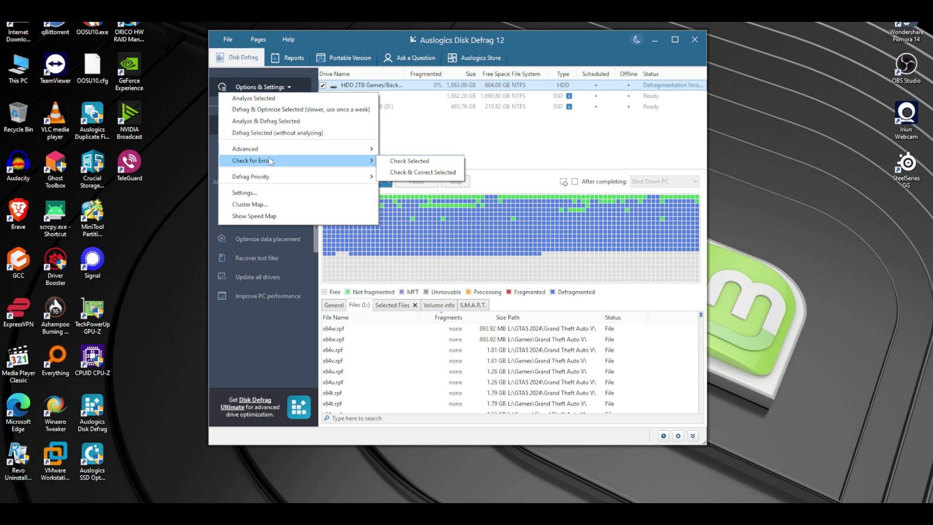
pyautogui.moveTo(293, 181)
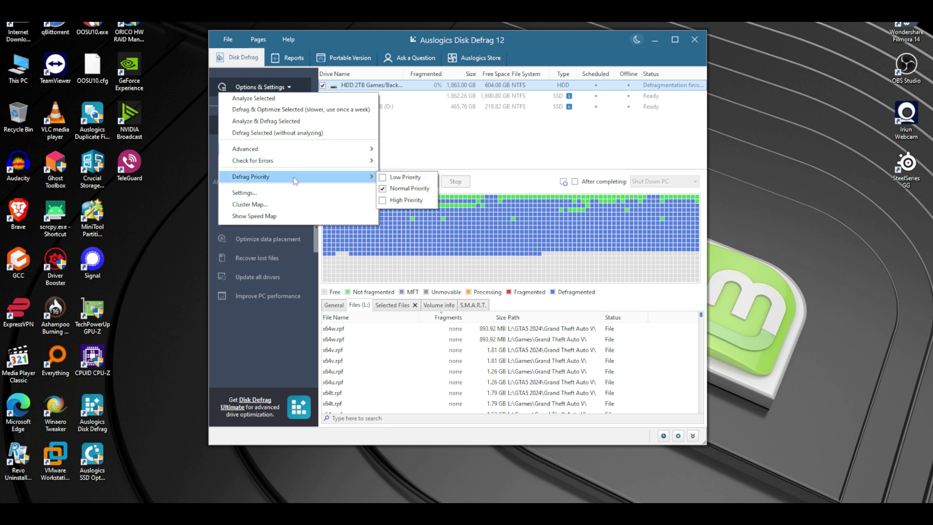
pyautogui.click(294, 193)
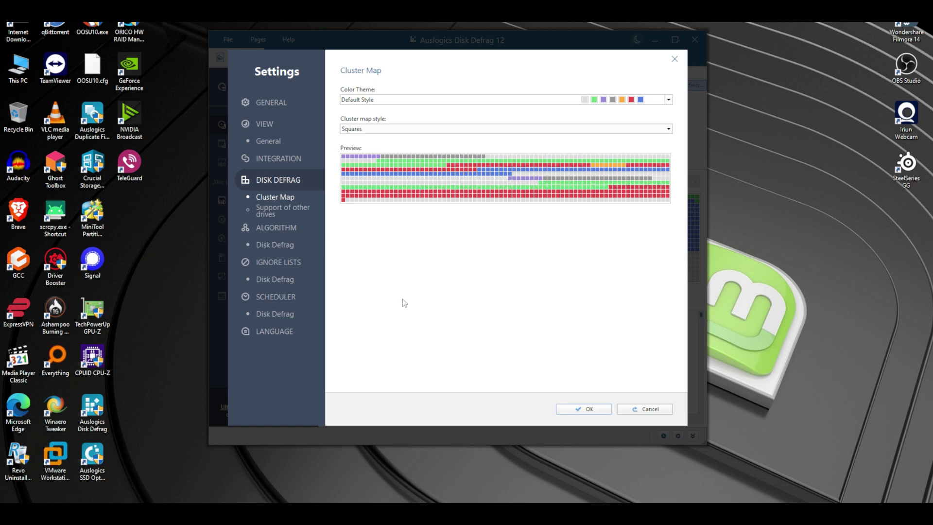
# - Keep the Default Style cluster map colour theme and close Settings
pyautogui.click(594, 102)
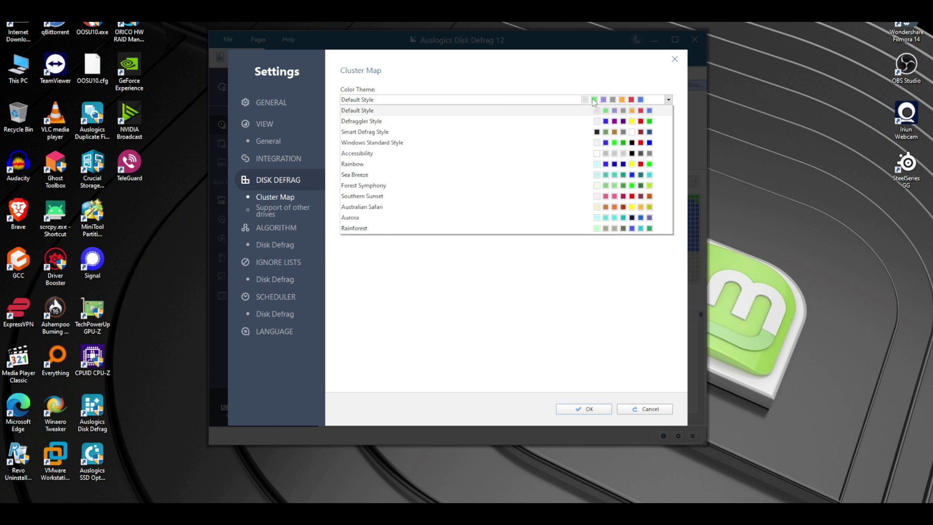
pyautogui.click(603, 76)
pyautogui.click(675, 60)
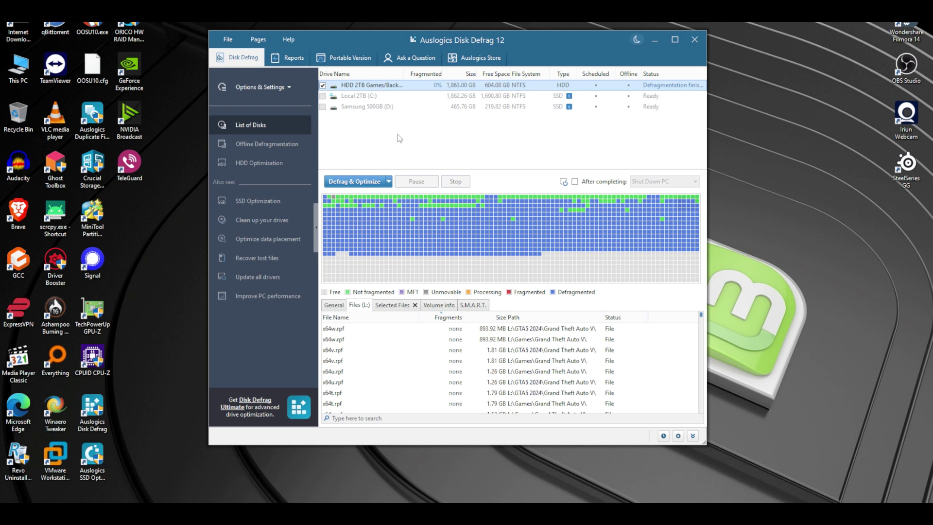
# - Reopen Settings, review the Integration options, and close the dialog without changes
pyautogui.click(272, 86)
pyautogui.click(250, 194)
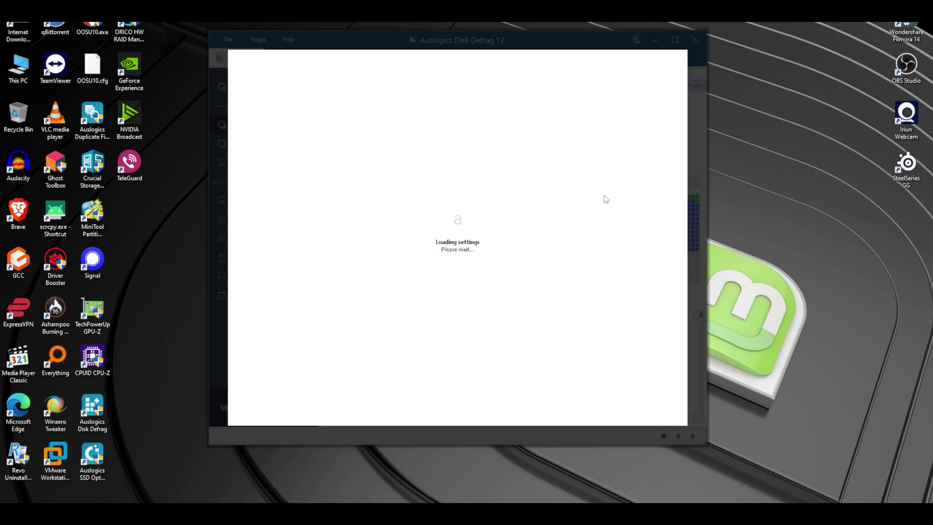
pyautogui.scroll(-2, 409, 238)
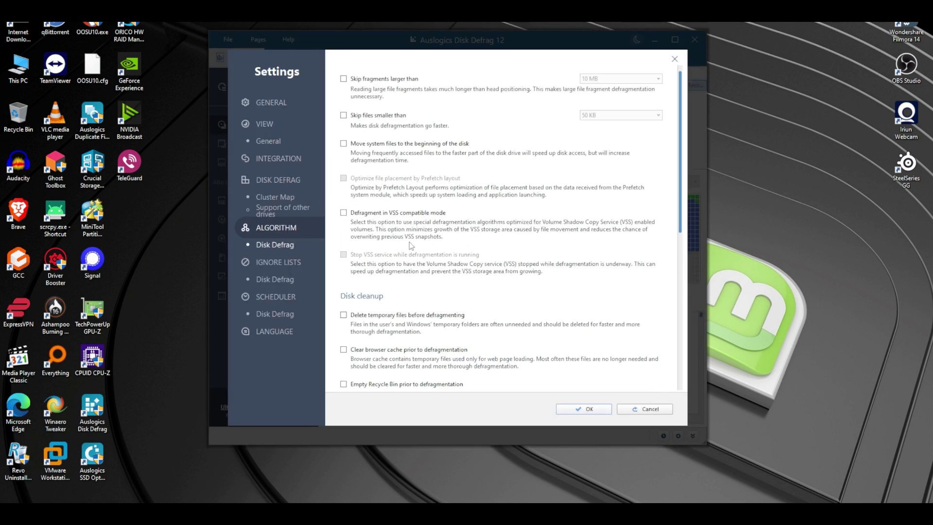
pyautogui.click(280, 157)
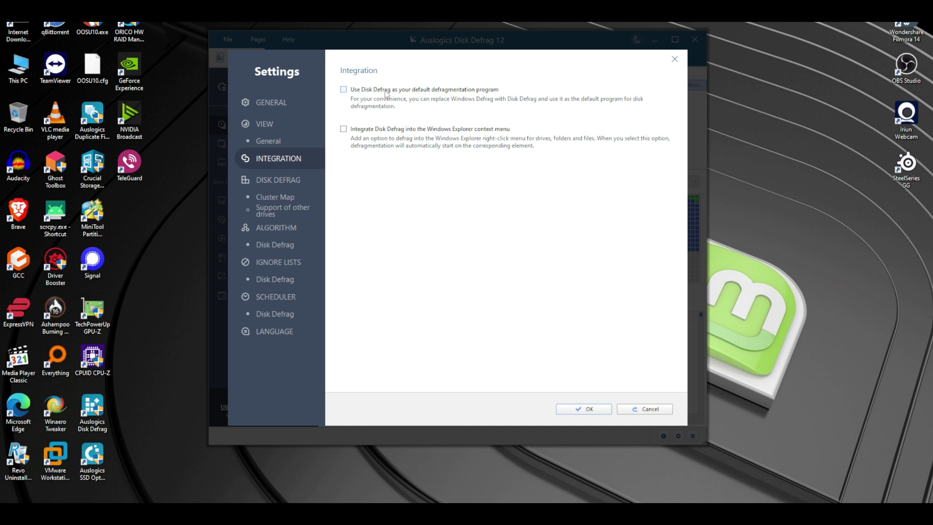
pyautogui.click(674, 58)
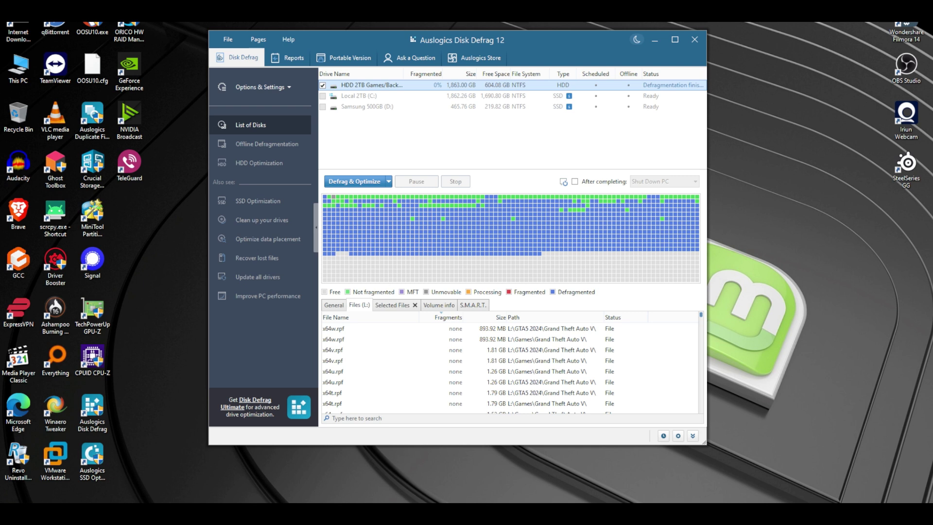
# - Open File Explorer beside Disk Defrag and show the HDD 2TB Games/Backup (L:) drive's Properties
pyautogui.press('super+e')
pyautogui.moveTo(588, 215); pyautogui.dragTo(718, 21)
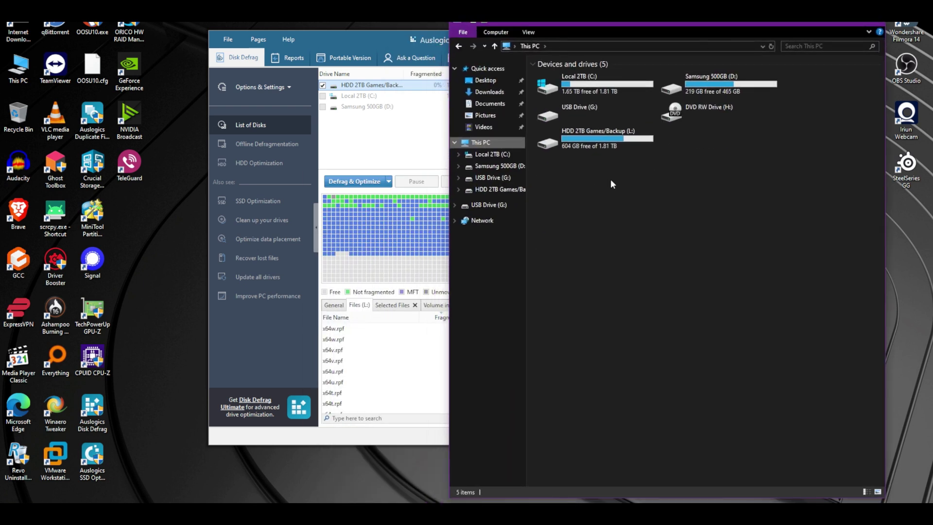
pyautogui.rightClick(585, 136)
pyautogui.click(623, 331)
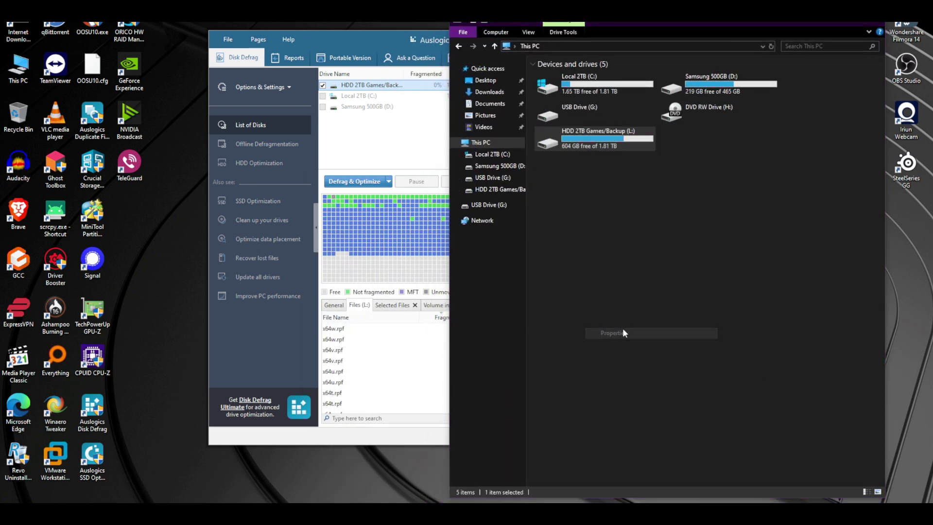
# - Review the drive's Hardware and Tools pages, launch Optimize, then close Properties and Explorer
pyautogui.click(700, 169)
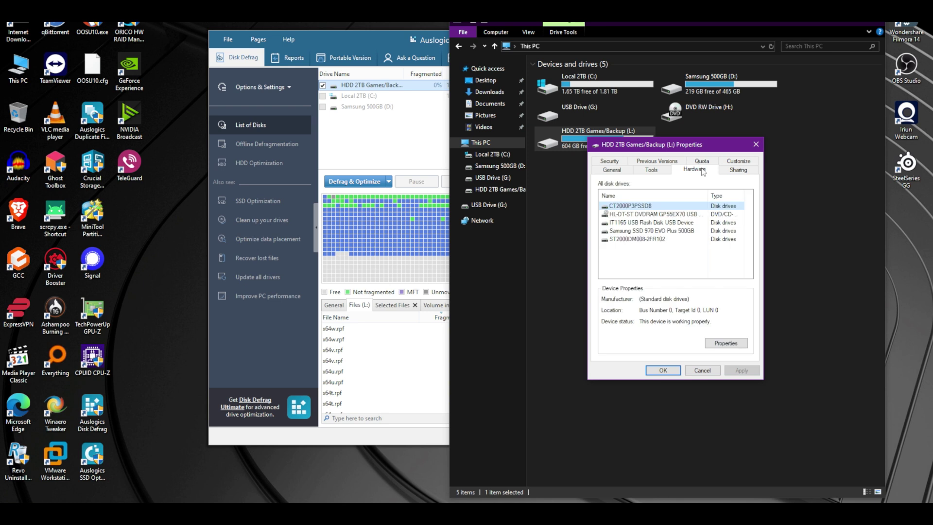
pyautogui.click(645, 171)
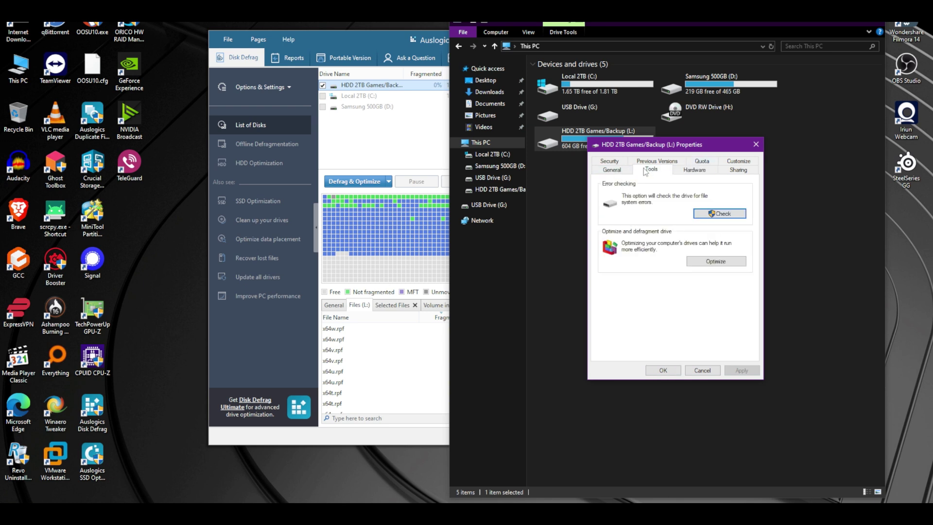
pyautogui.click(708, 262)
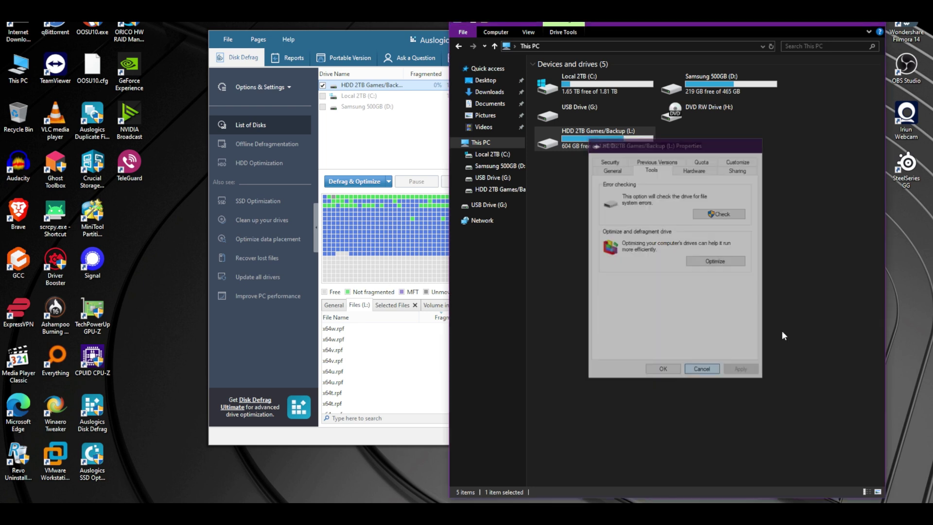
pyautogui.click(878, 23)
# - Nudge the Disk Defrag window slightly to the right on the desktop
pyautogui.moveTo(497, 42)
pyautogui.mouseDown()
pyautogui.moveTo(524, 41)
pyautogui.moveTo(513, 44)
pyautogui.mouseUp()
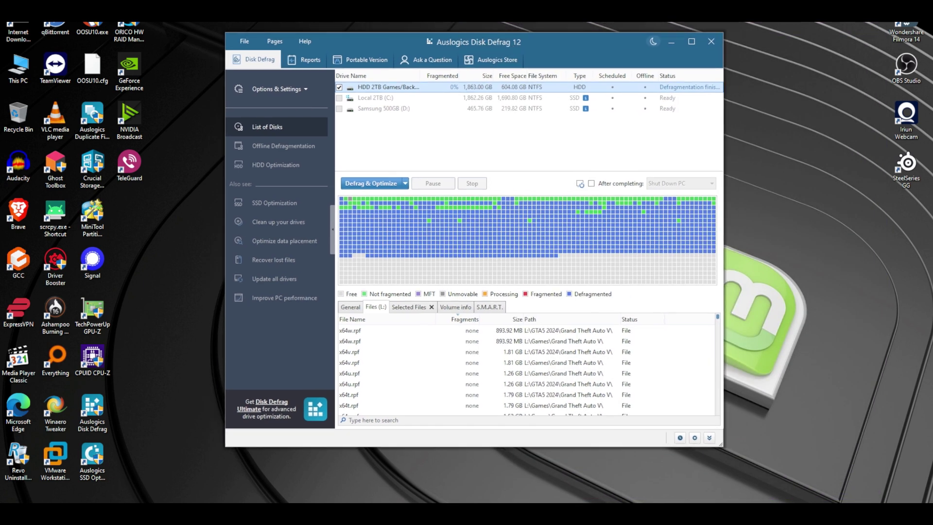